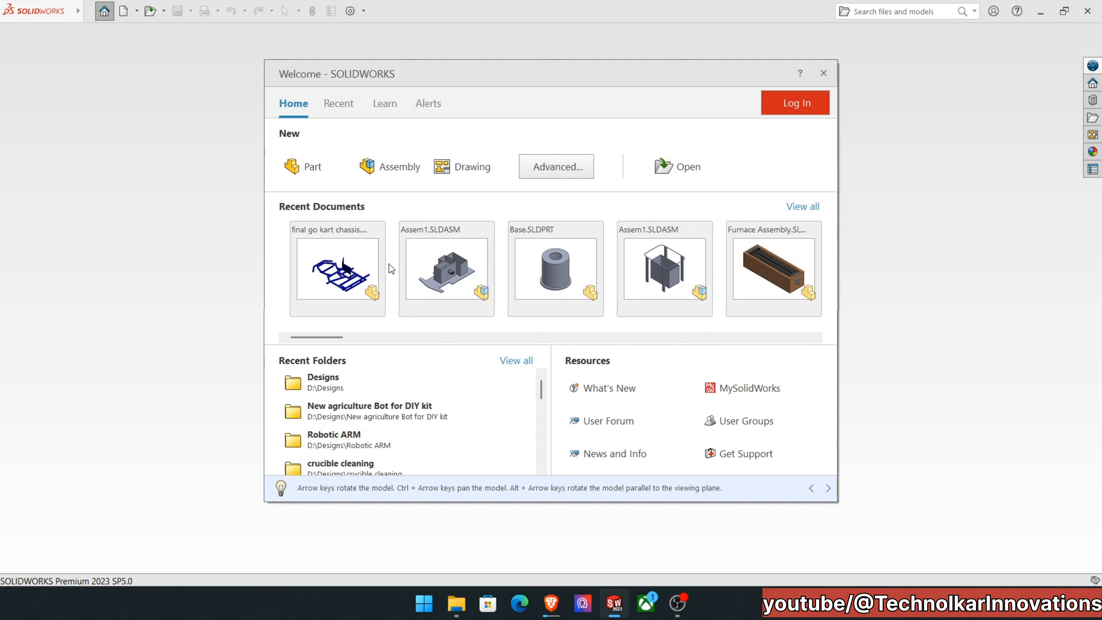
Create a new part document and set its unit system to MMGS (millimeter, gram, second).
mouse_move(534, 263)
click(336, 169)
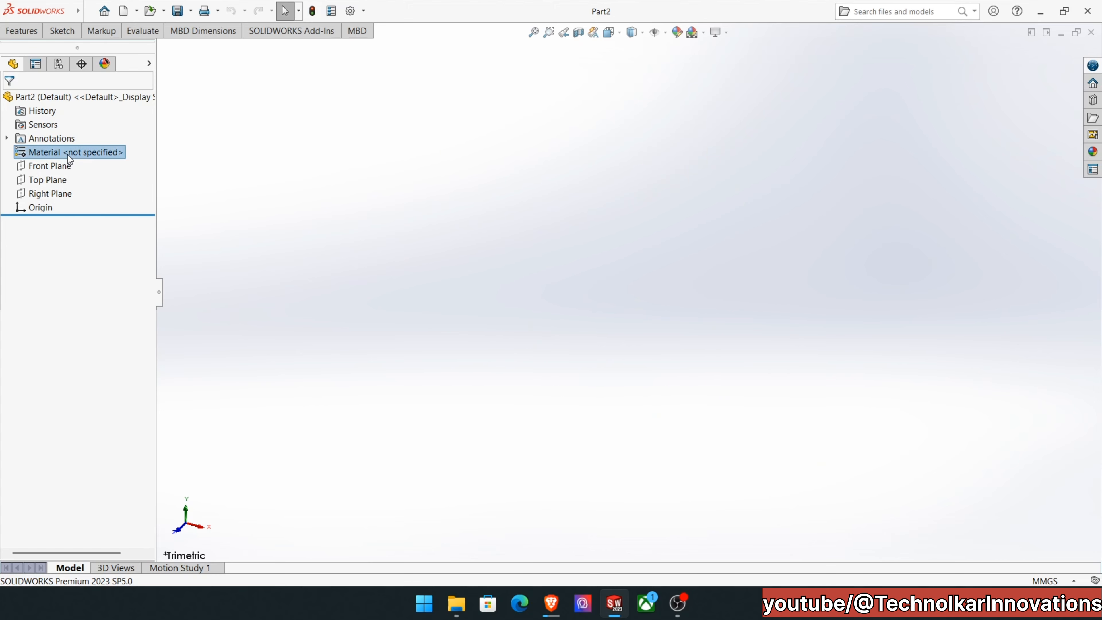
click(20, 31)
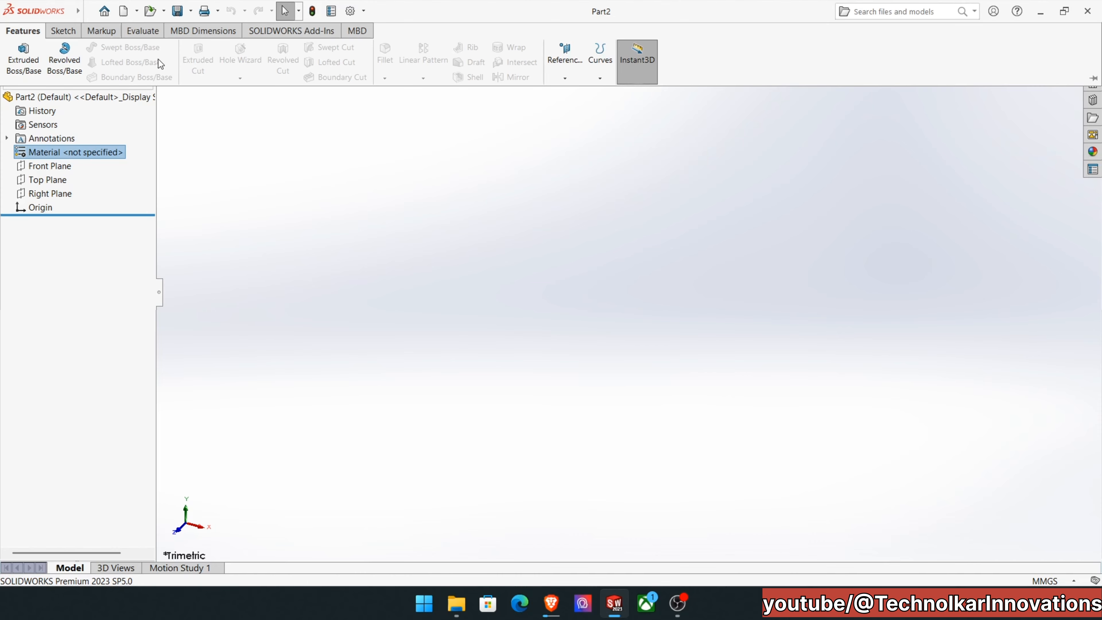
click(56, 33)
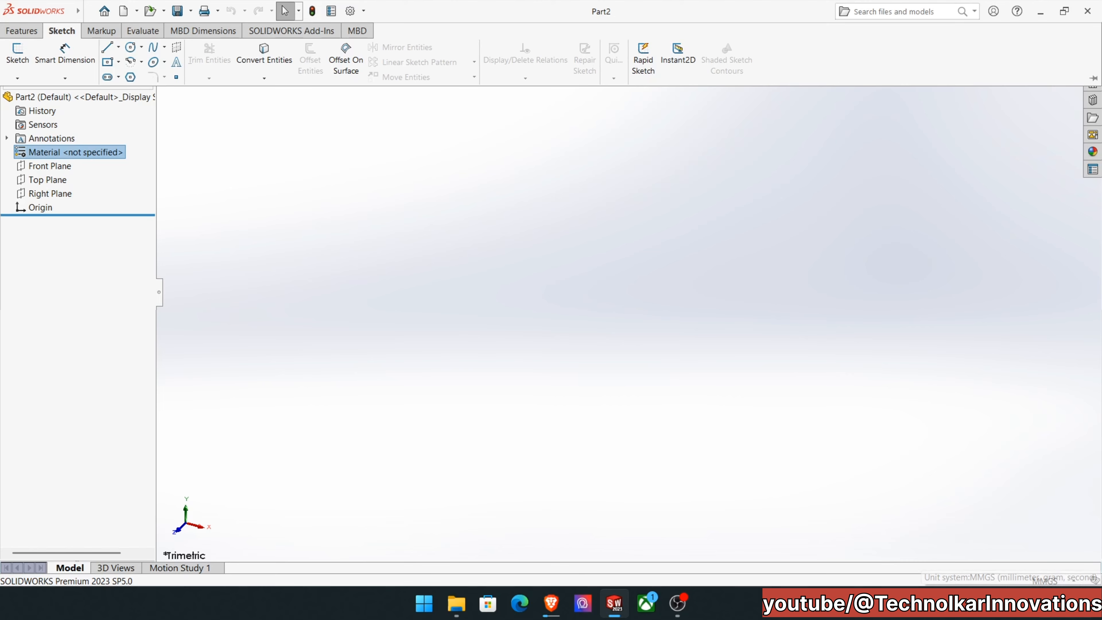
click(1048, 582)
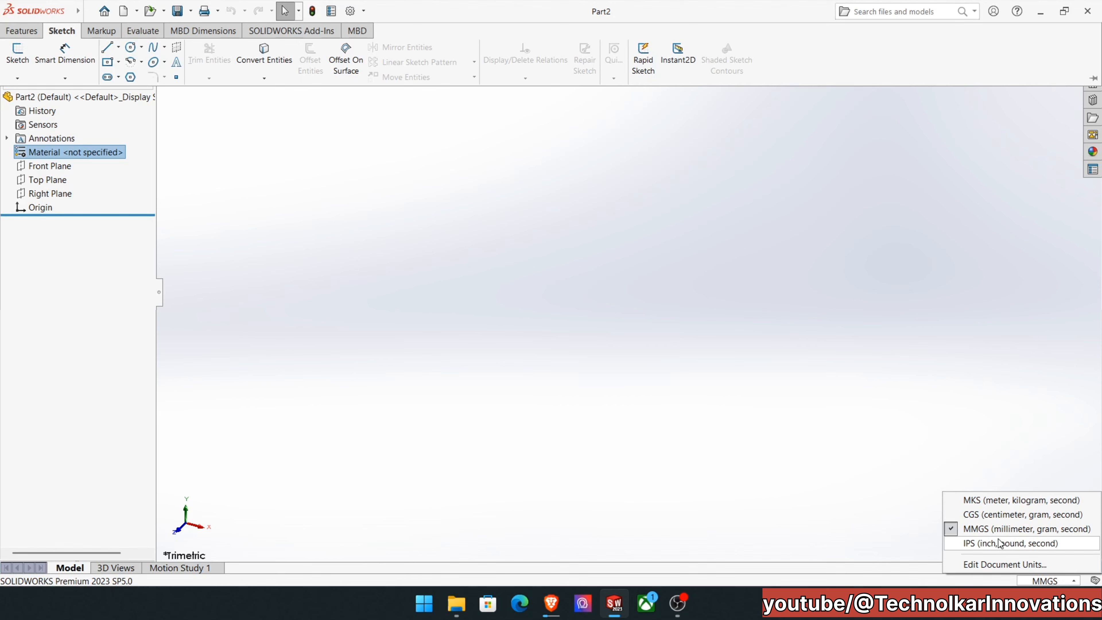
click(1000, 529)
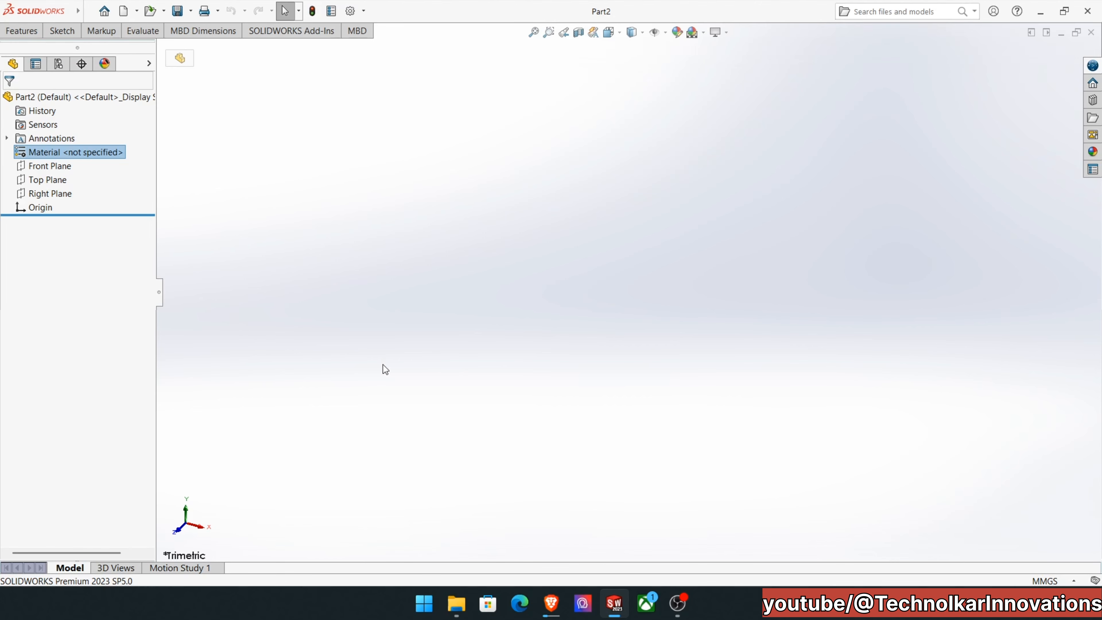
Start a sketch on the Top Plane and draw a horizontal line about 125 mm long rightward from the origin.
click(52, 184)
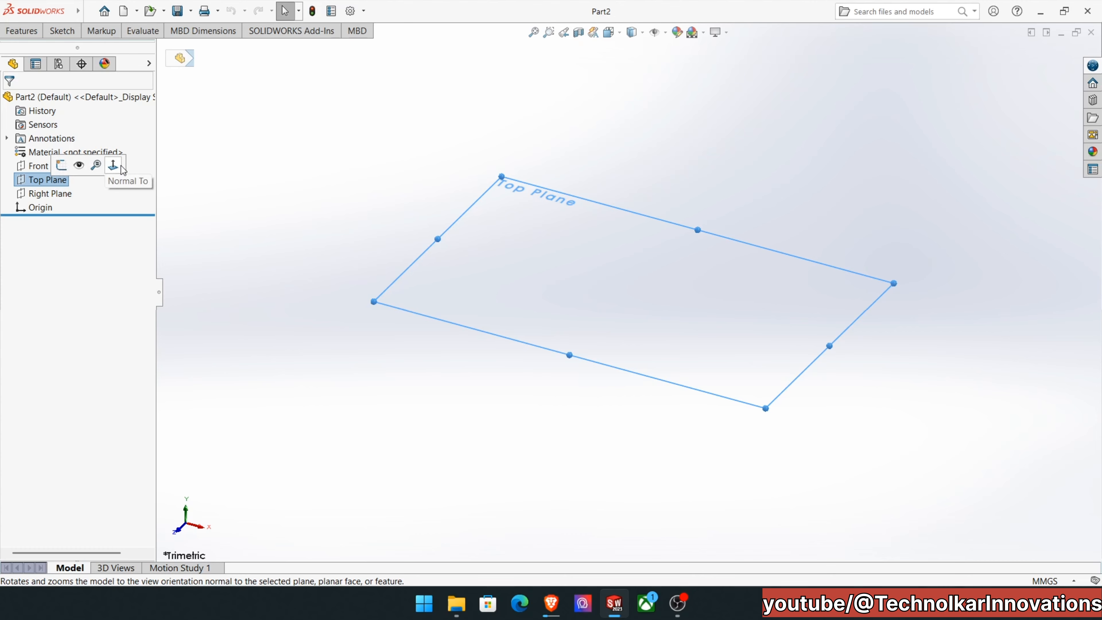
click(62, 174)
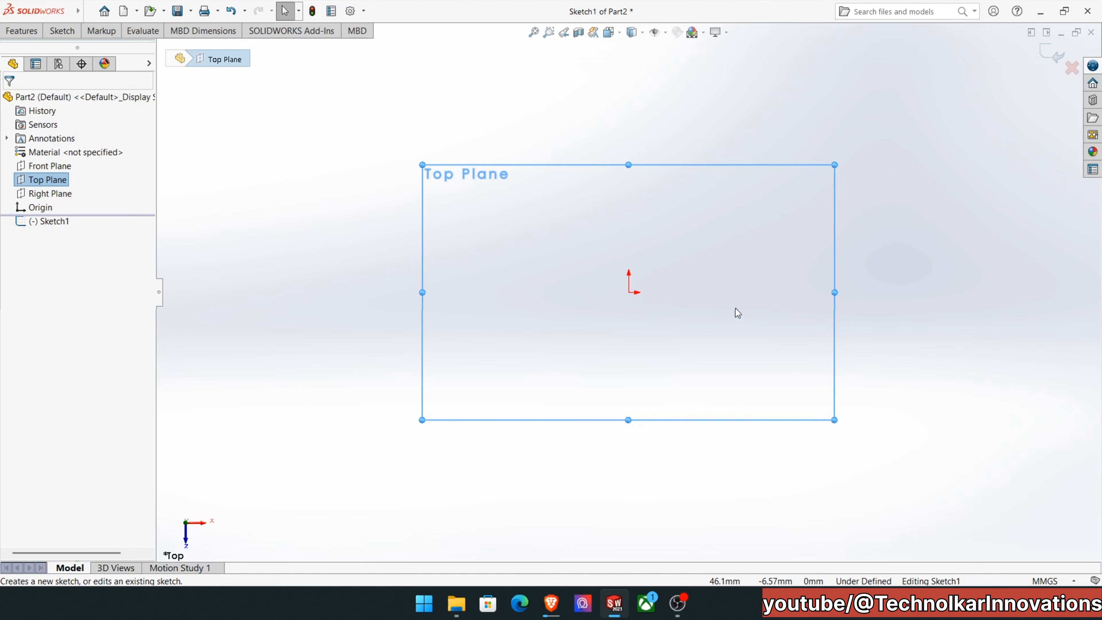
click(62, 31)
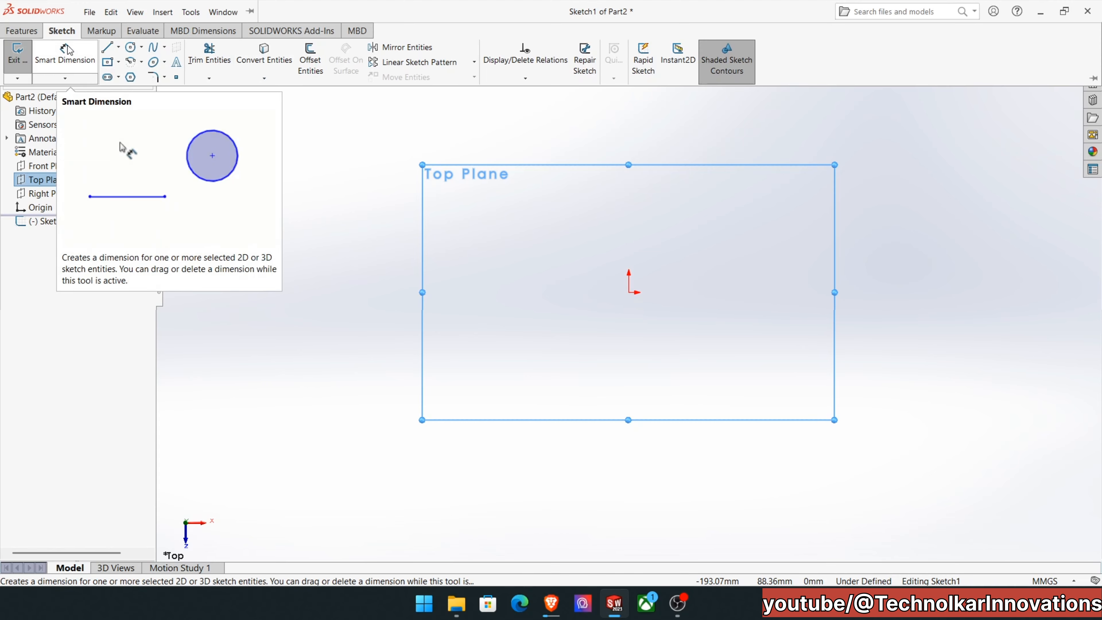
click(108, 50)
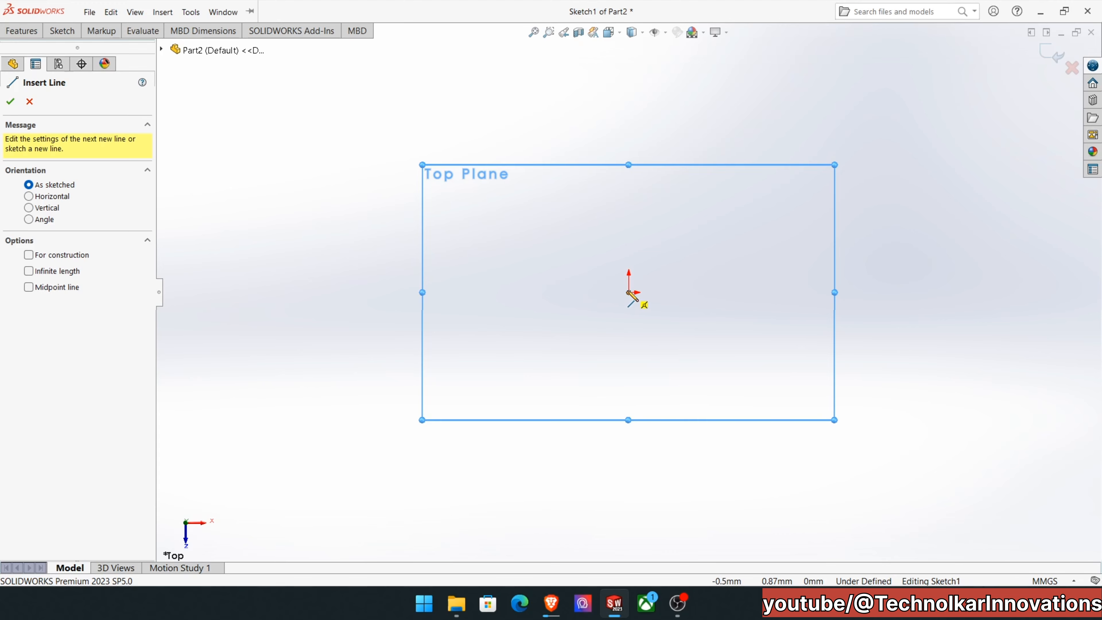
click(629, 292)
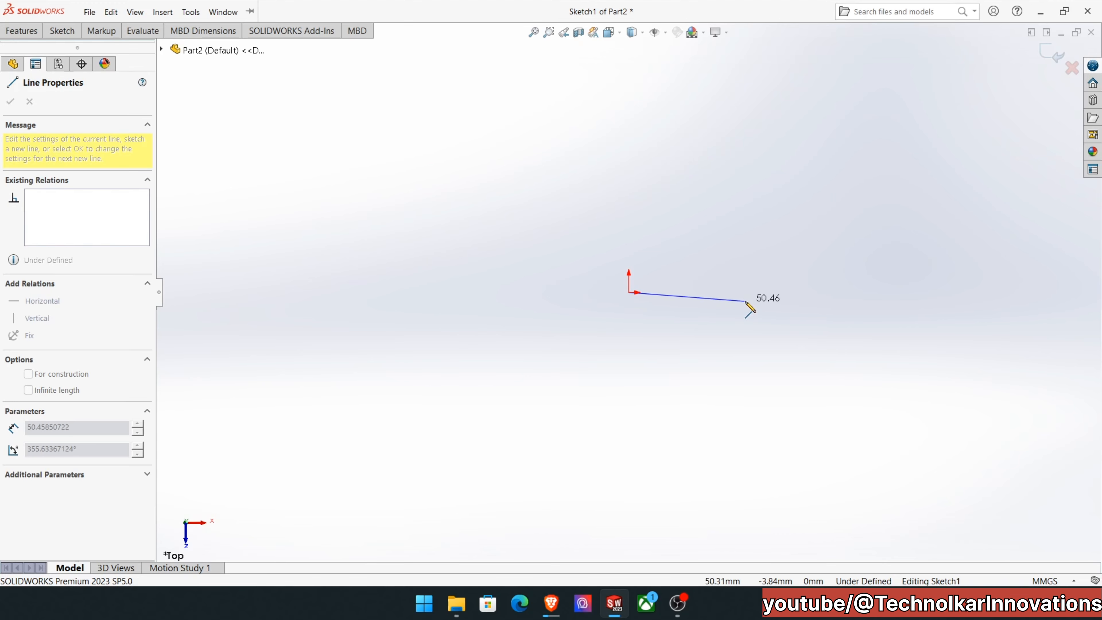
scroll(779, 317, down, 3)
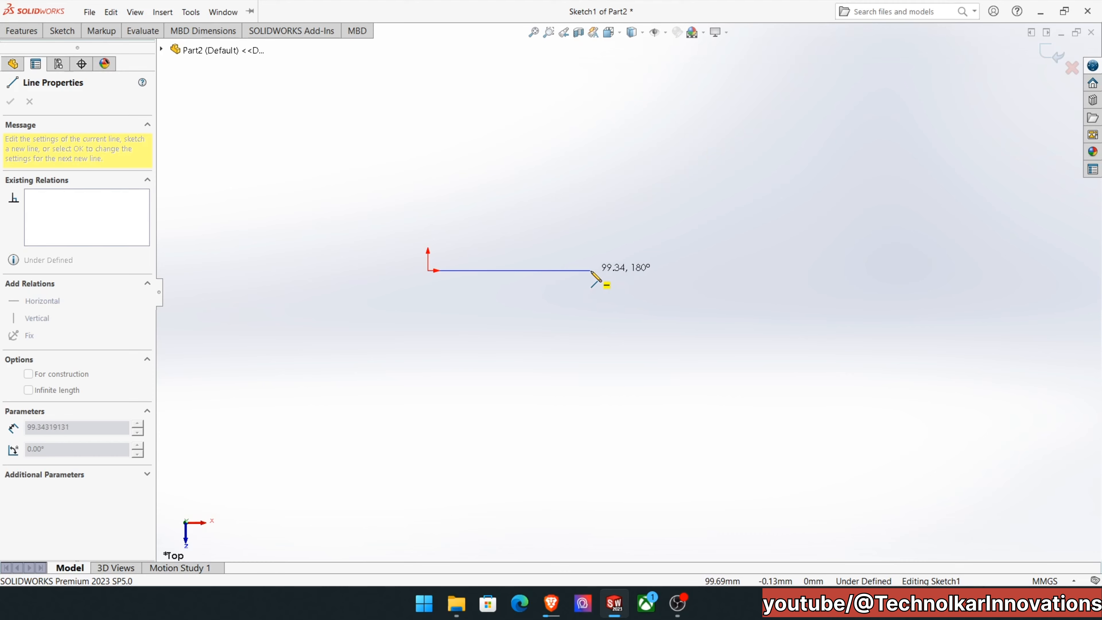
click(633, 271)
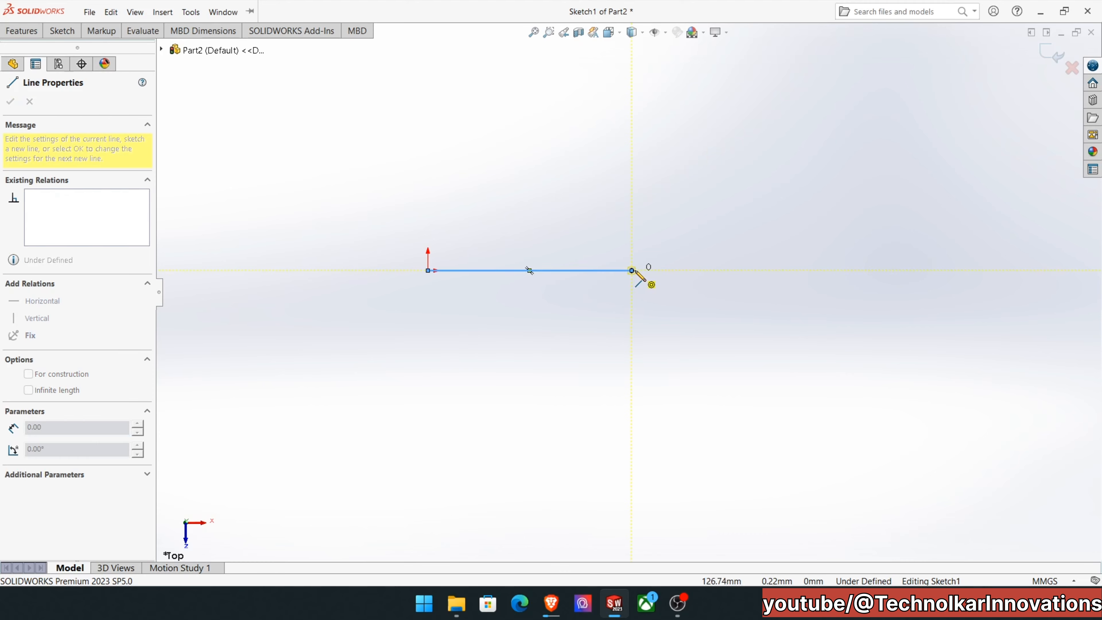
scroll(640, 278, up, 2)
right_click(607, 314)
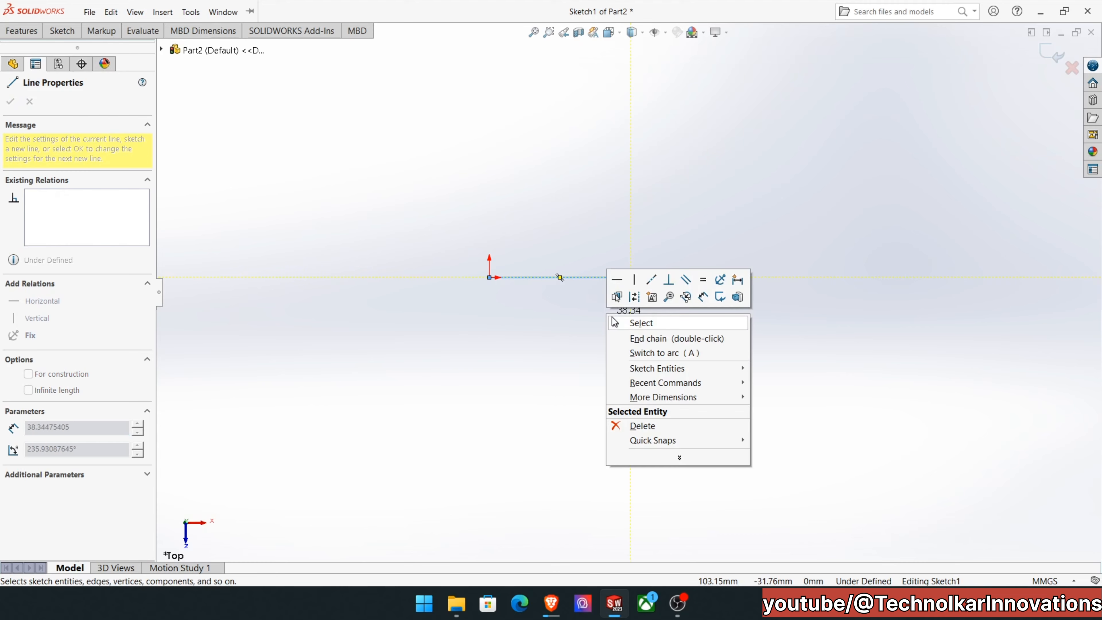
click(612, 319)
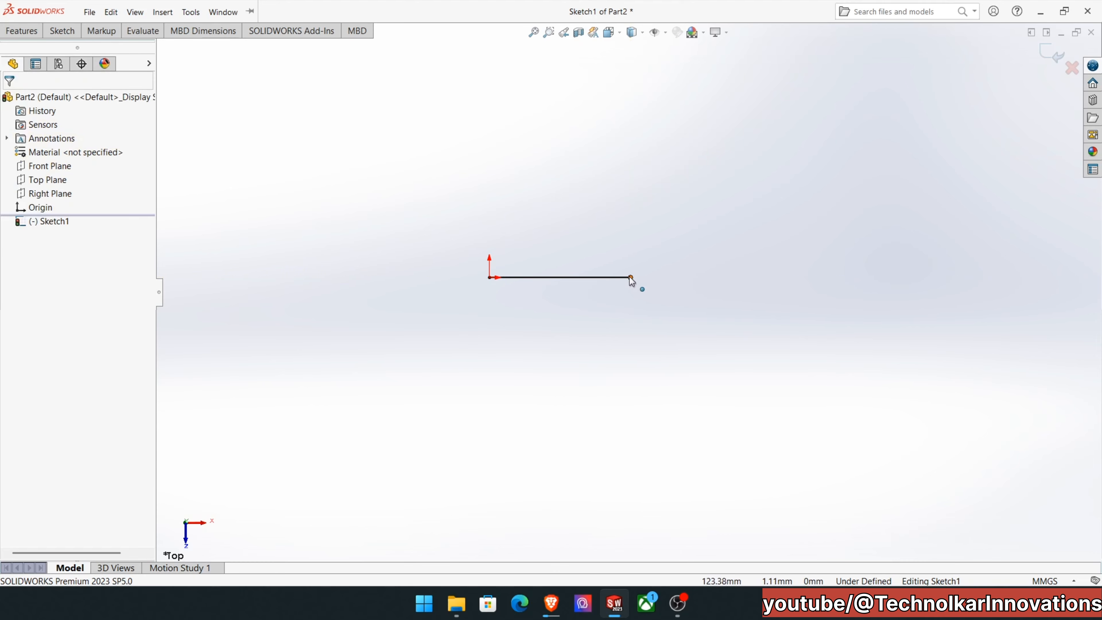
Draw a vertical line up from the base line's right end, then a horizontal line about 45 mm to the left.
scroll(549, 292, down, 3)
scroll(603, 287, up, 2)
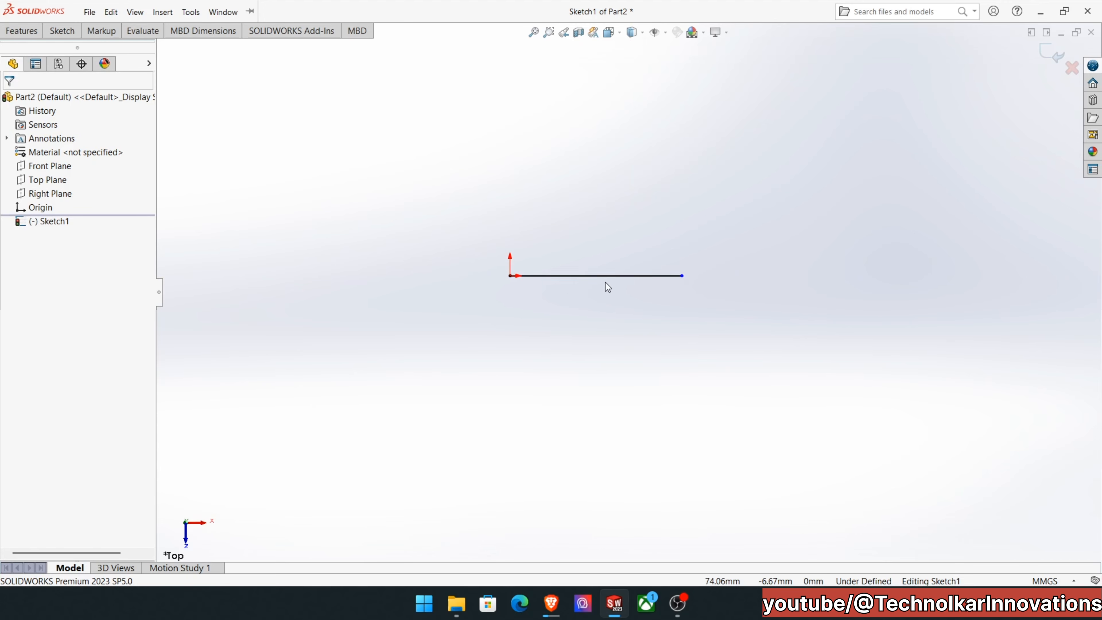
click(76, 31)
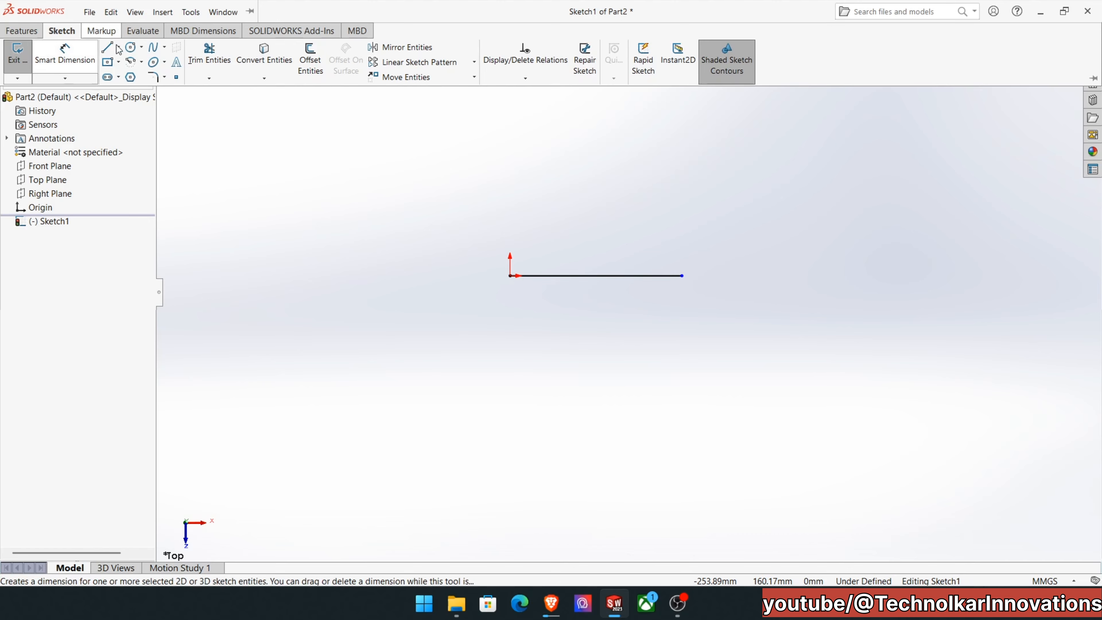
click(107, 47)
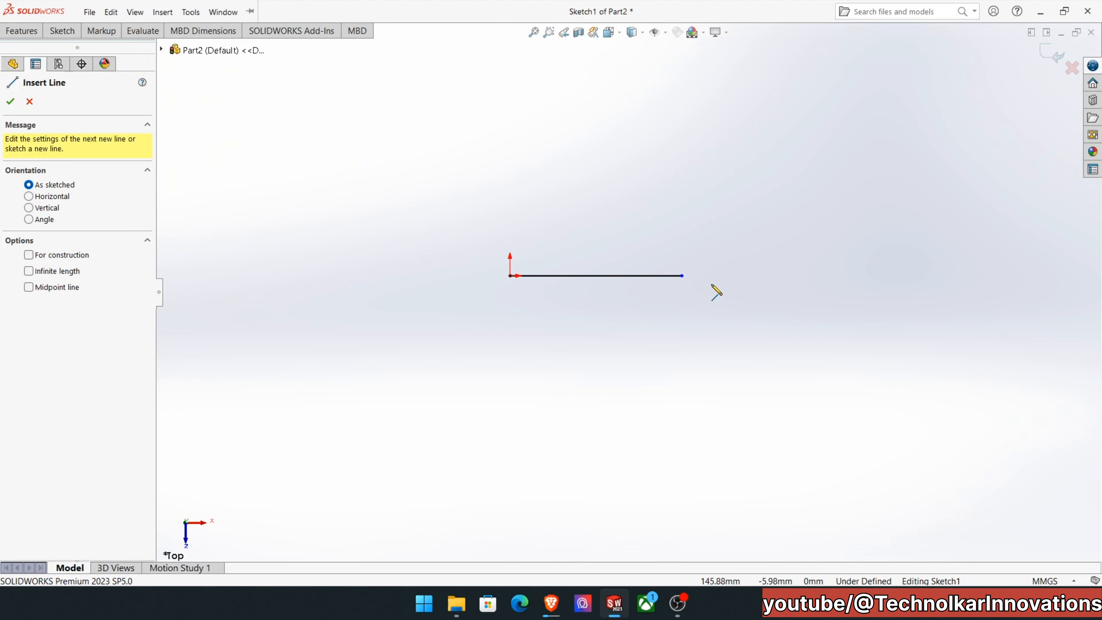
scroll(690, 272, down, 1)
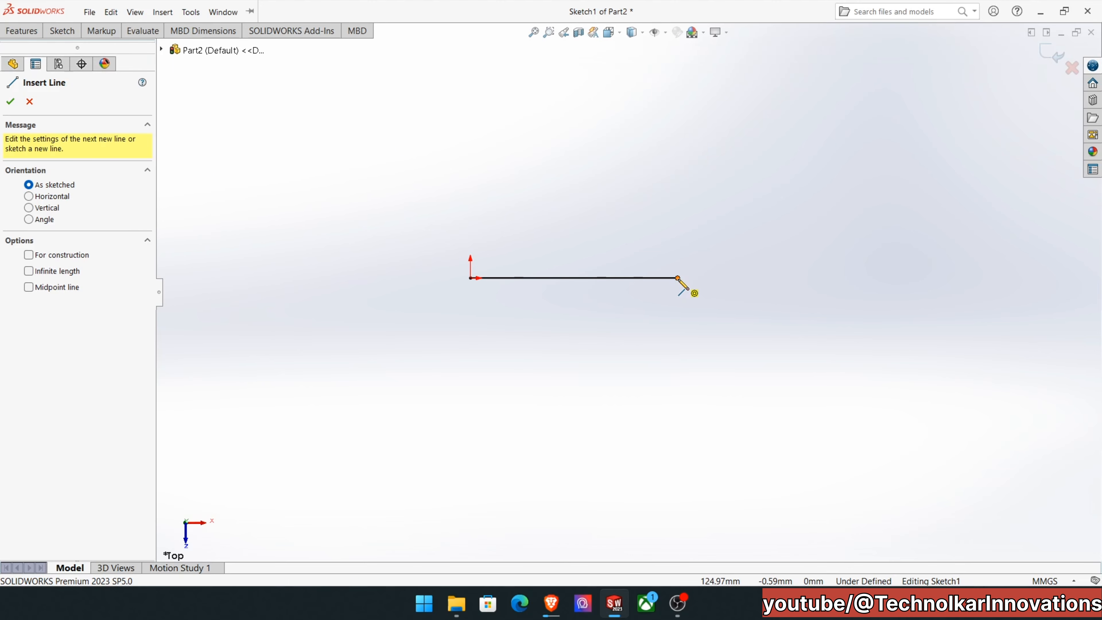
click(678, 278)
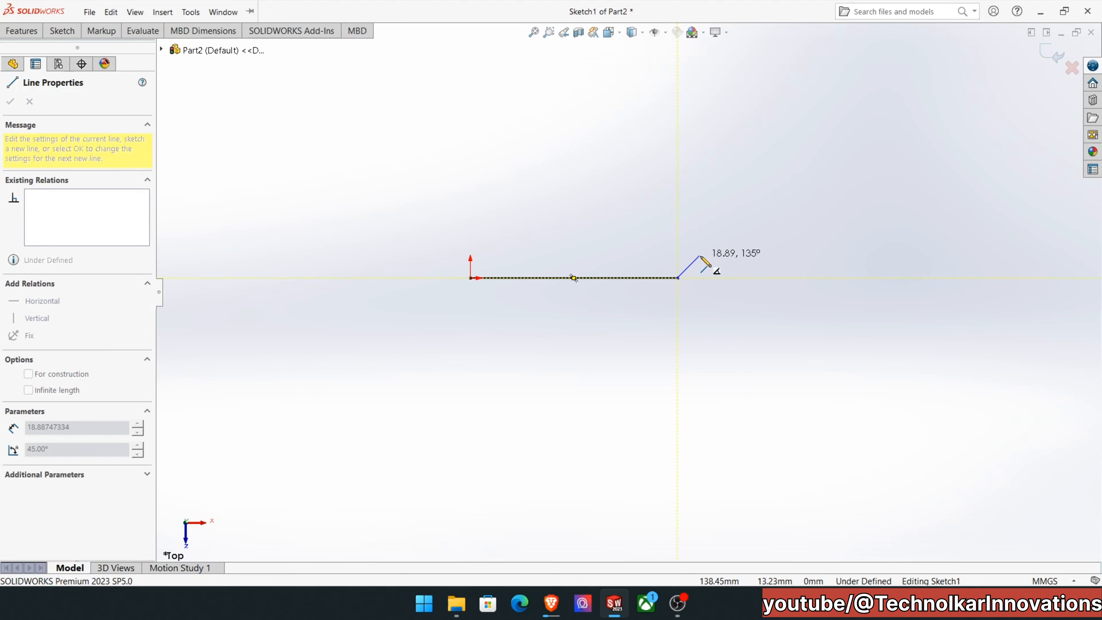
scroll(700, 257, up, 2)
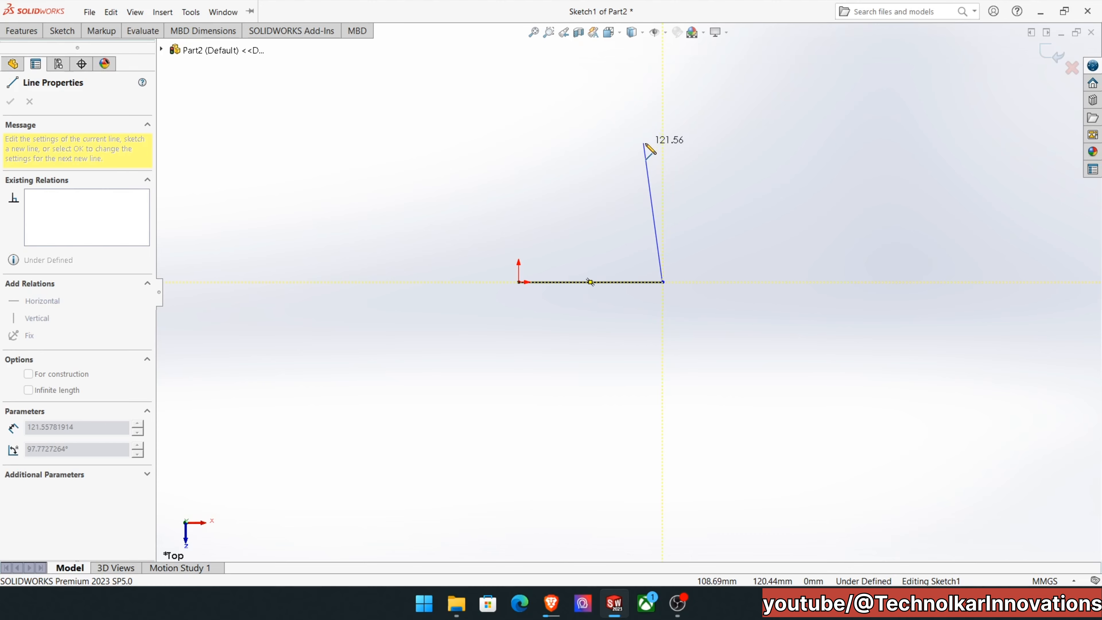
click(664, 138)
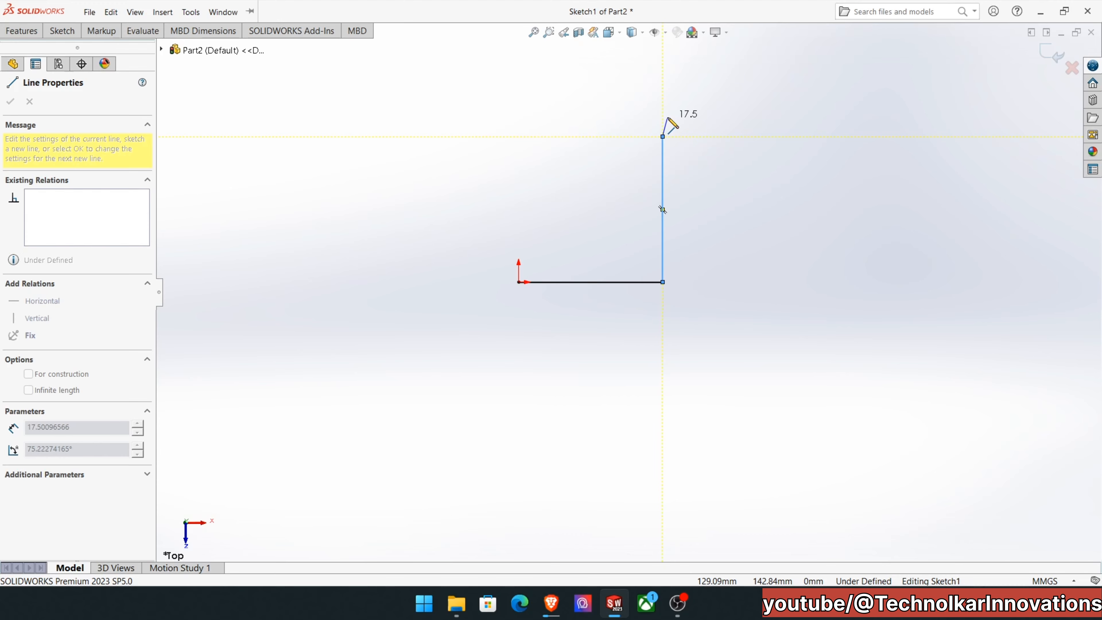
click(610, 137)
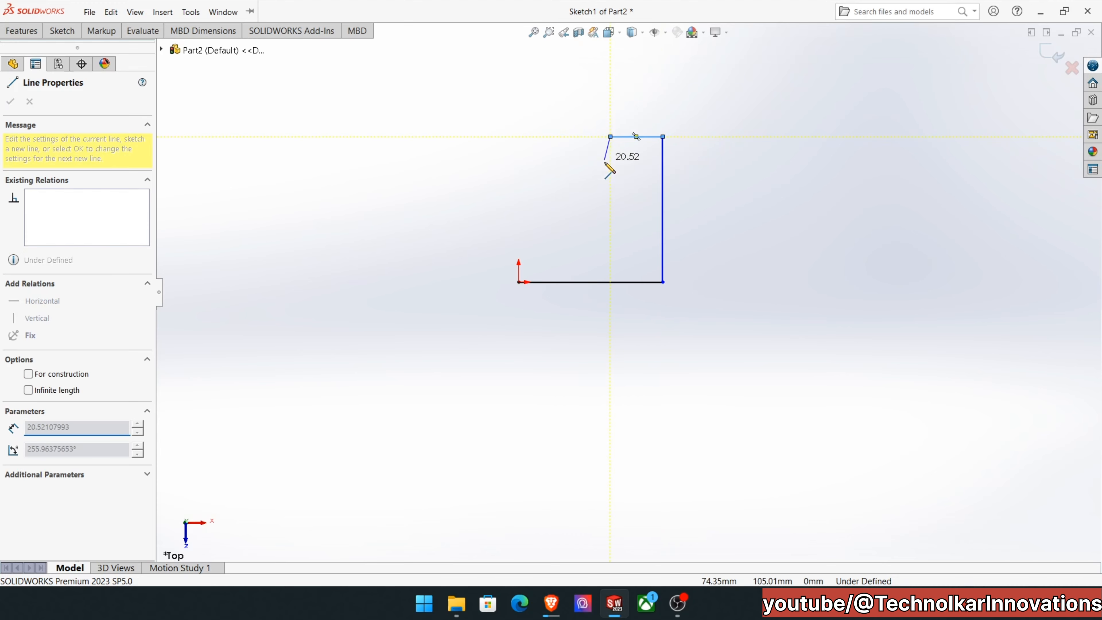
Outline the notch about 58 mm down, across and back up, then go about 43 mm left and close the profile at the origin.
click(610, 203)
click(568, 204)
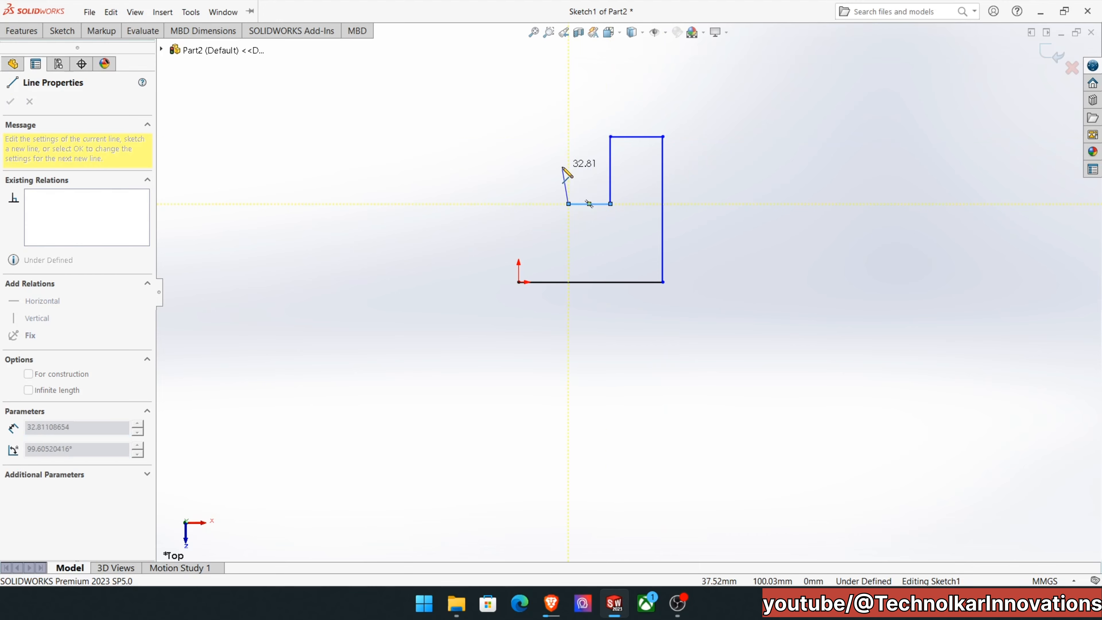
click(569, 157)
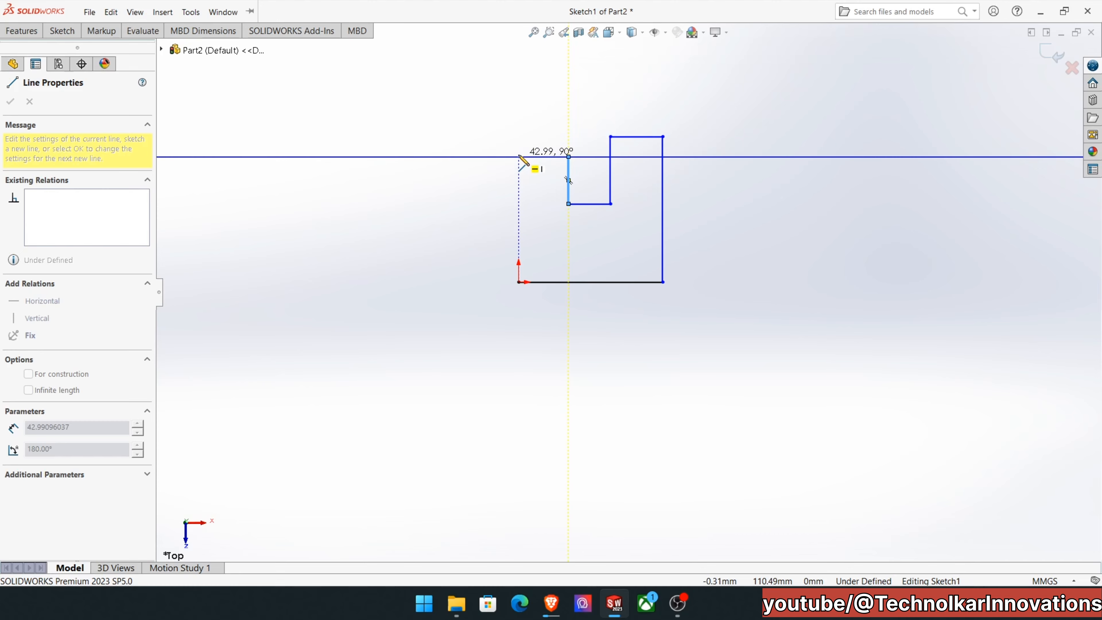
click(519, 157)
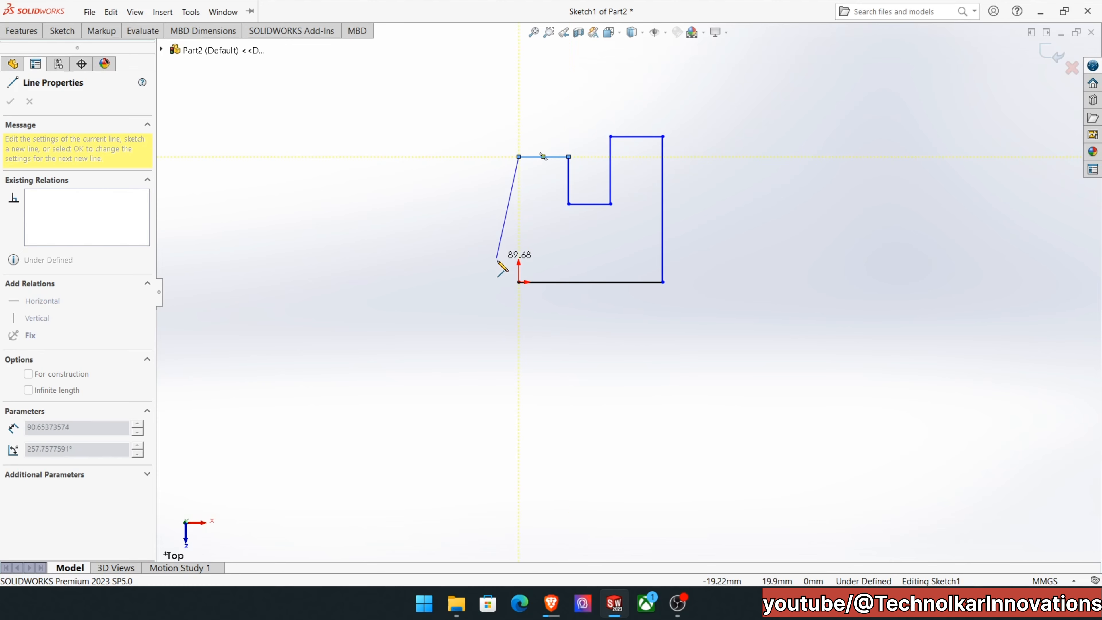
click(519, 283)
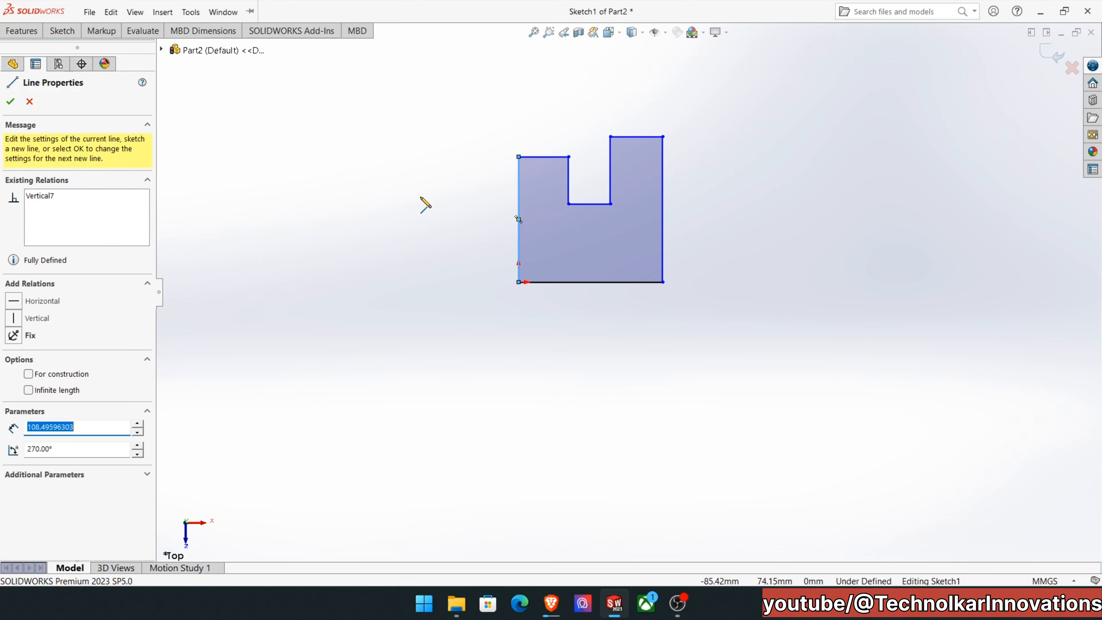
key(Escape)
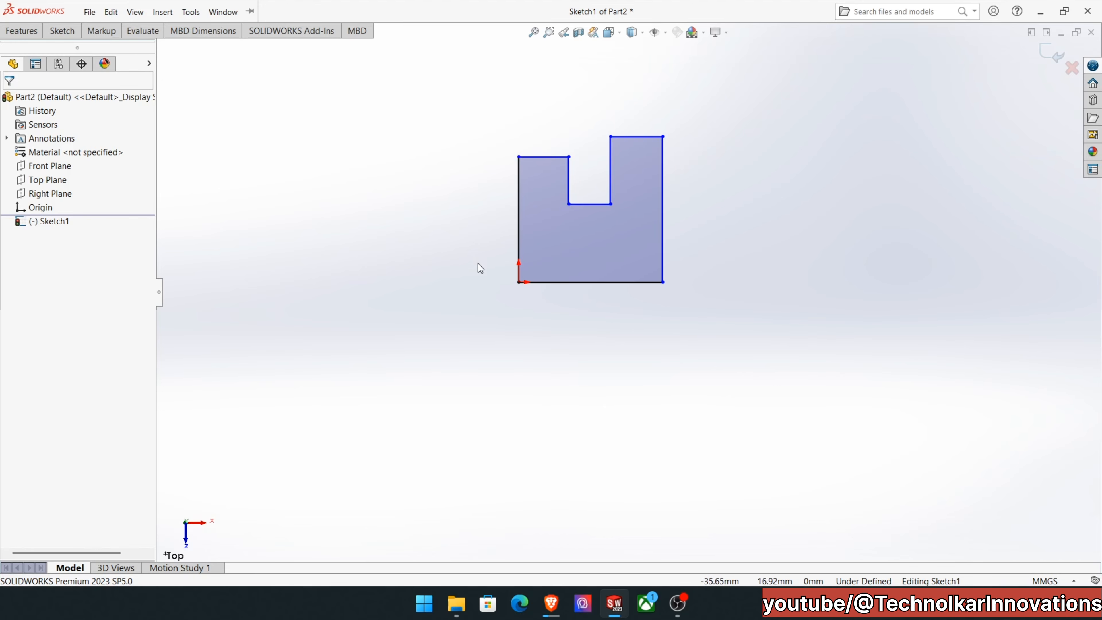
Turn Shaded Sketch Contours off and back on for the closed profile.
click(89, 12)
click(53, 33)
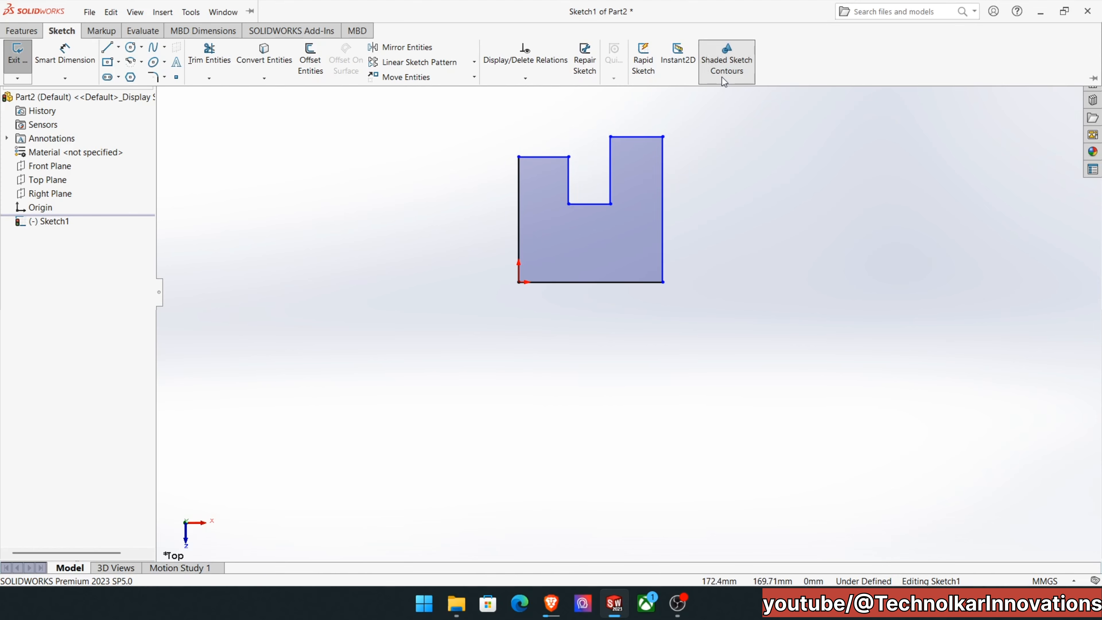
click(727, 65)
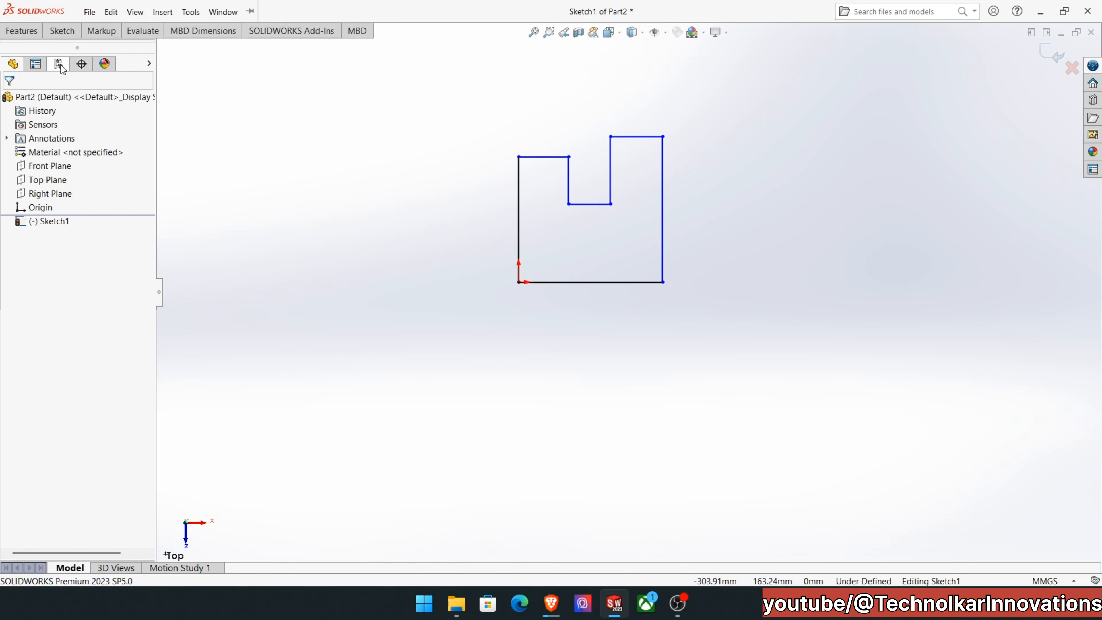
click(63, 31)
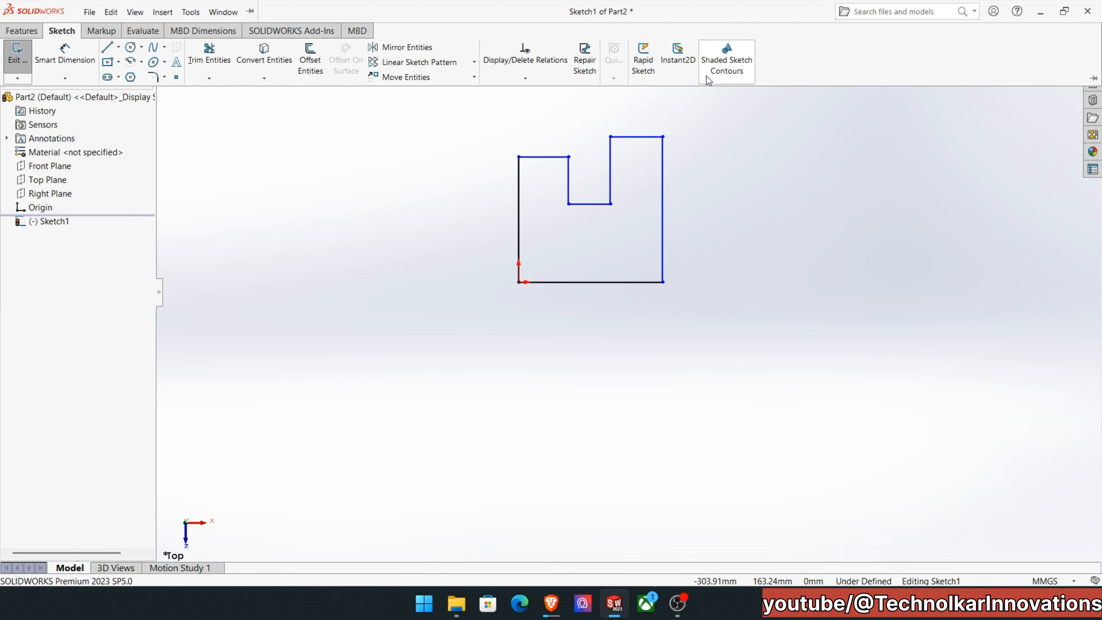
click(719, 59)
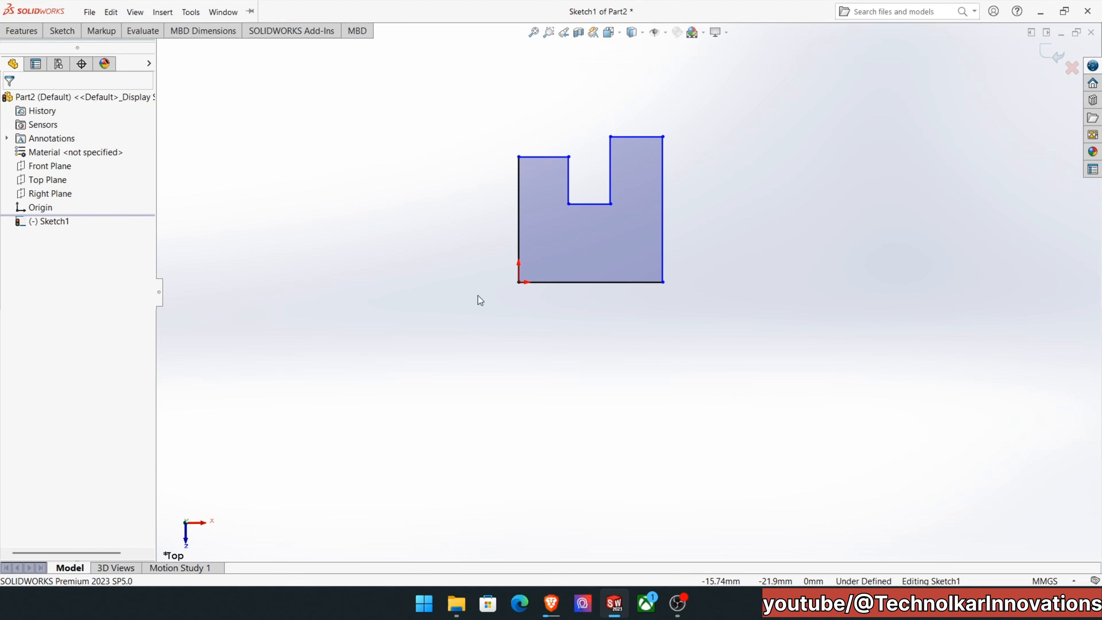
Dimension the profile's base line with Smart Dimension and set its length to 150 mm.
click(67, 31)
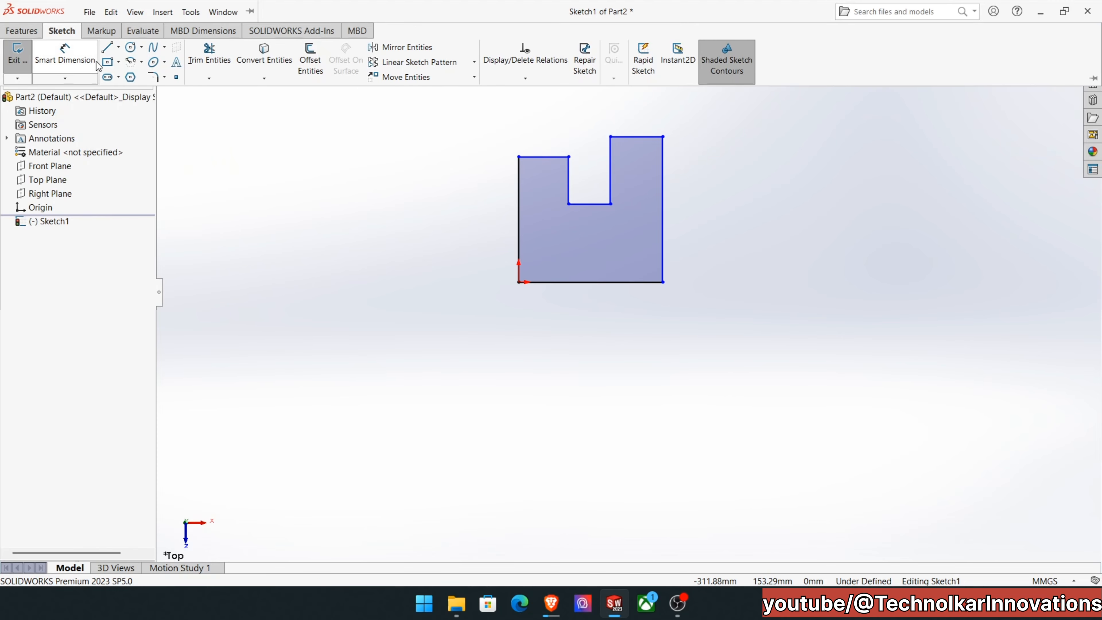
click(64, 60)
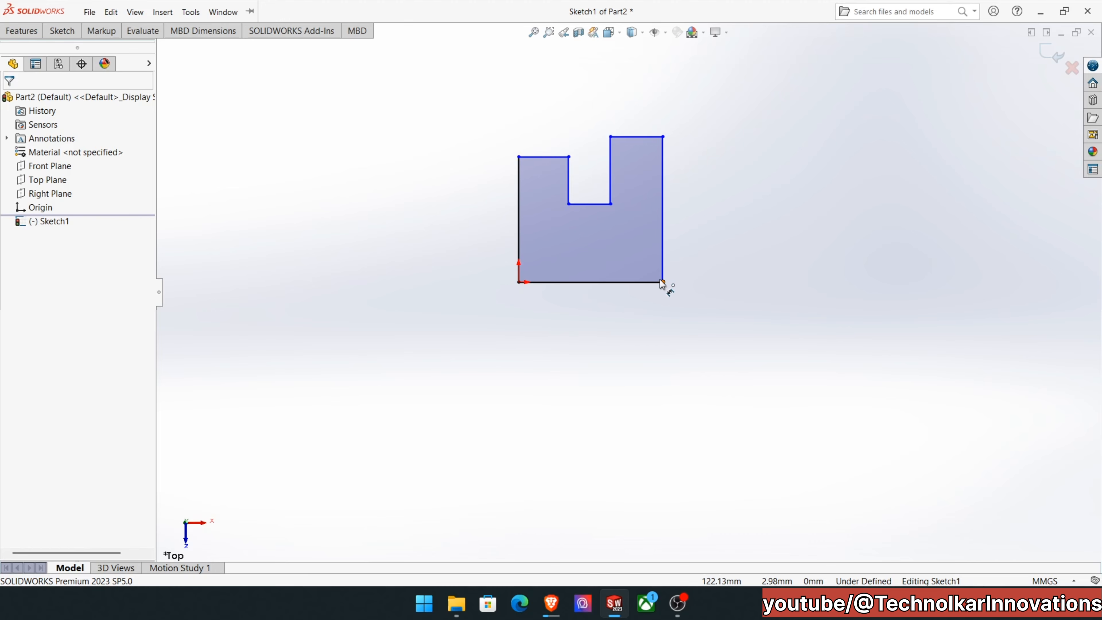
click(593, 283)
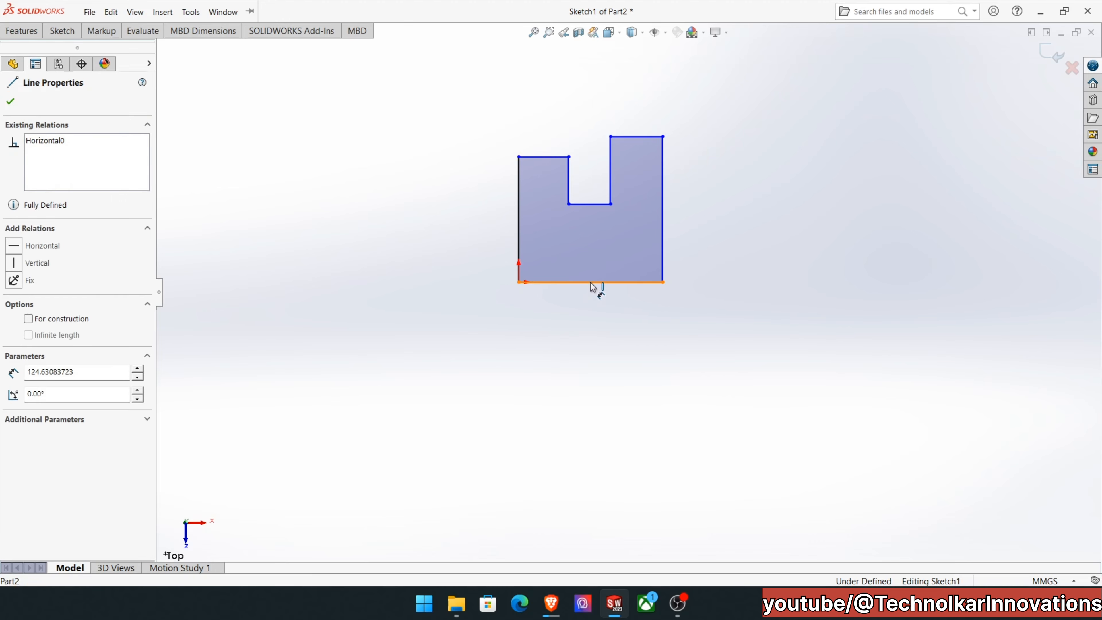
click(597, 329)
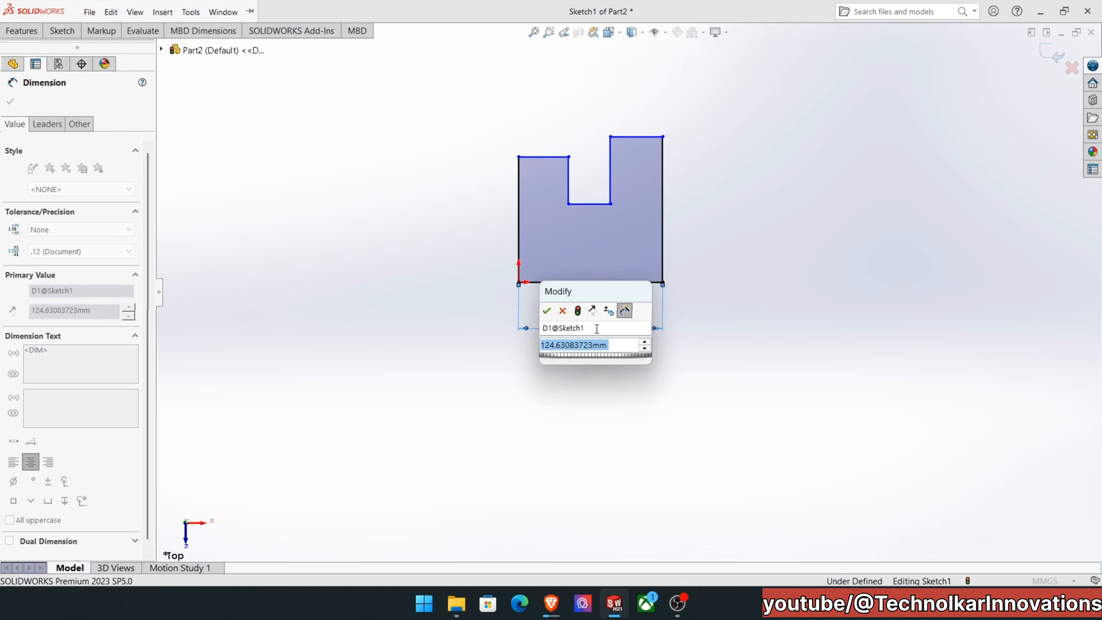
text(150)
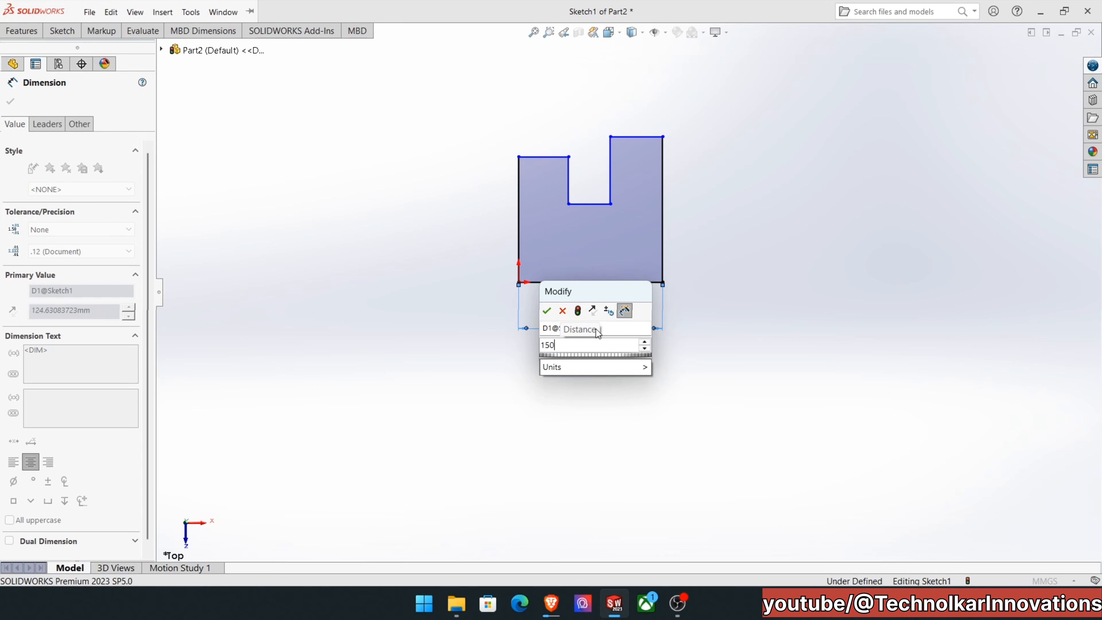
key(Return)
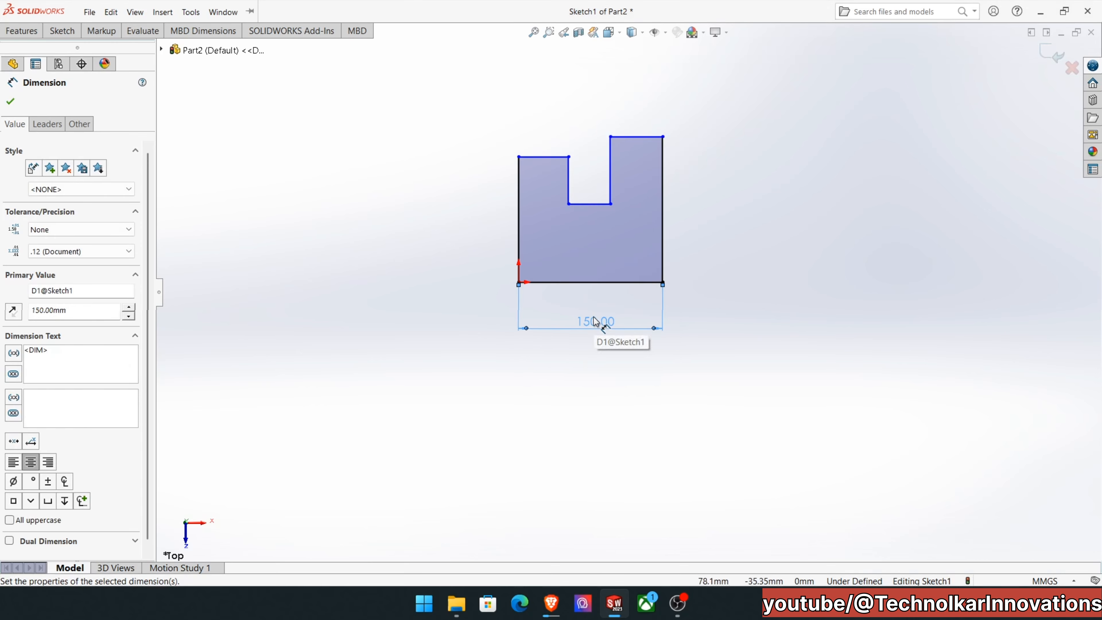
Dimension the profile's right vertical line and set its length to 150 mm.
click(663, 205)
click(714, 208)
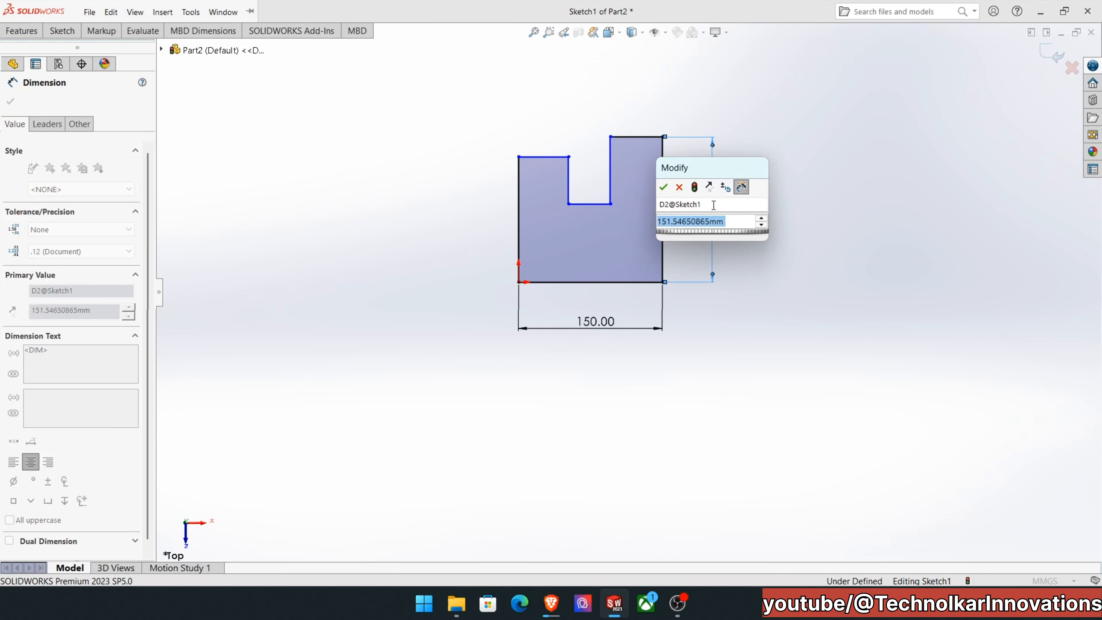
text(150)
key(Return)
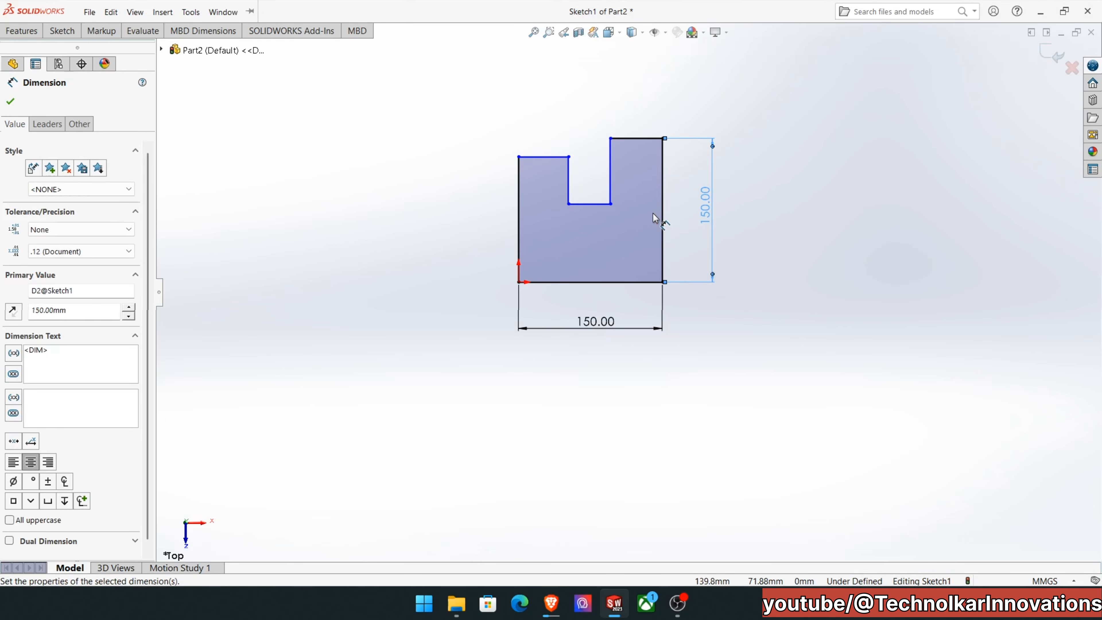
Dimension the top edge to the right of the notch, set its length to 55 mm, and end dimensioning.
click(644, 138)
click(644, 108)
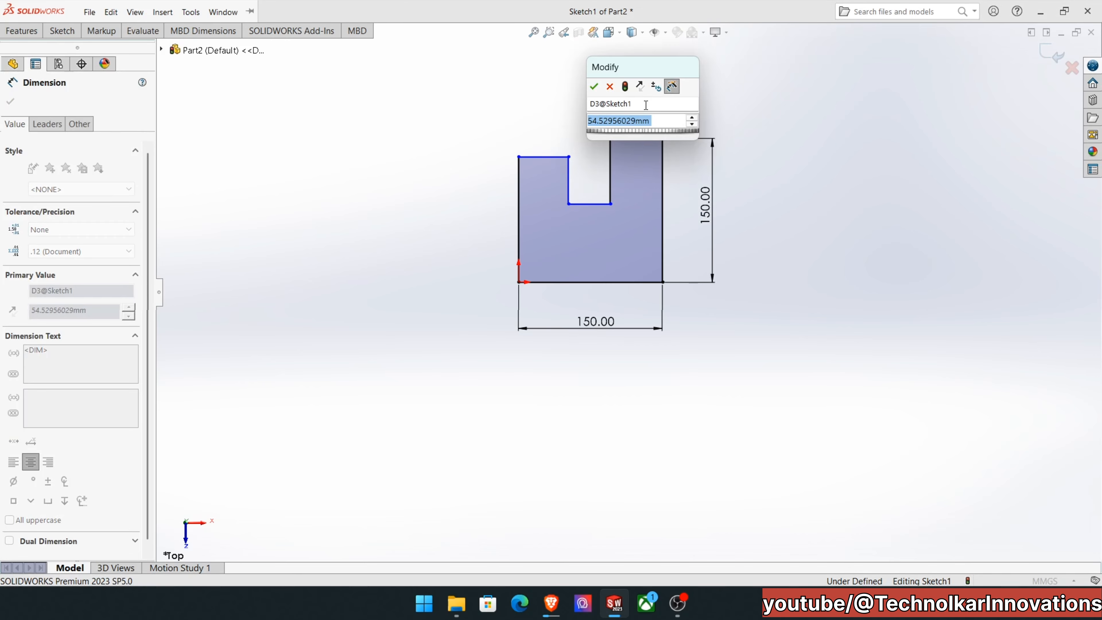
text(55)
key(Return)
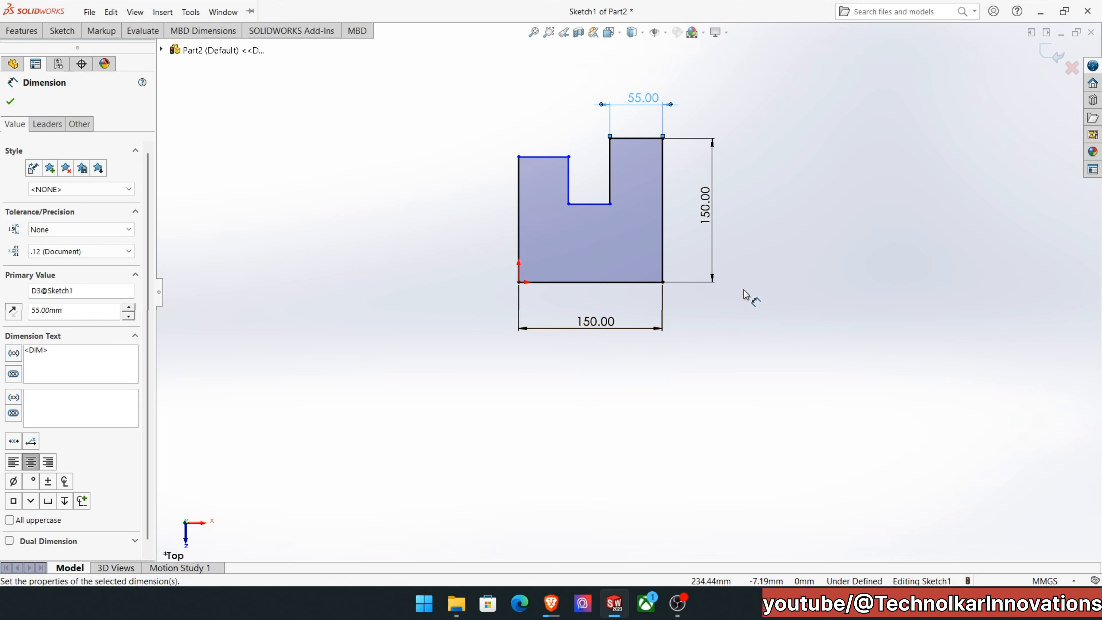
key(Escape)
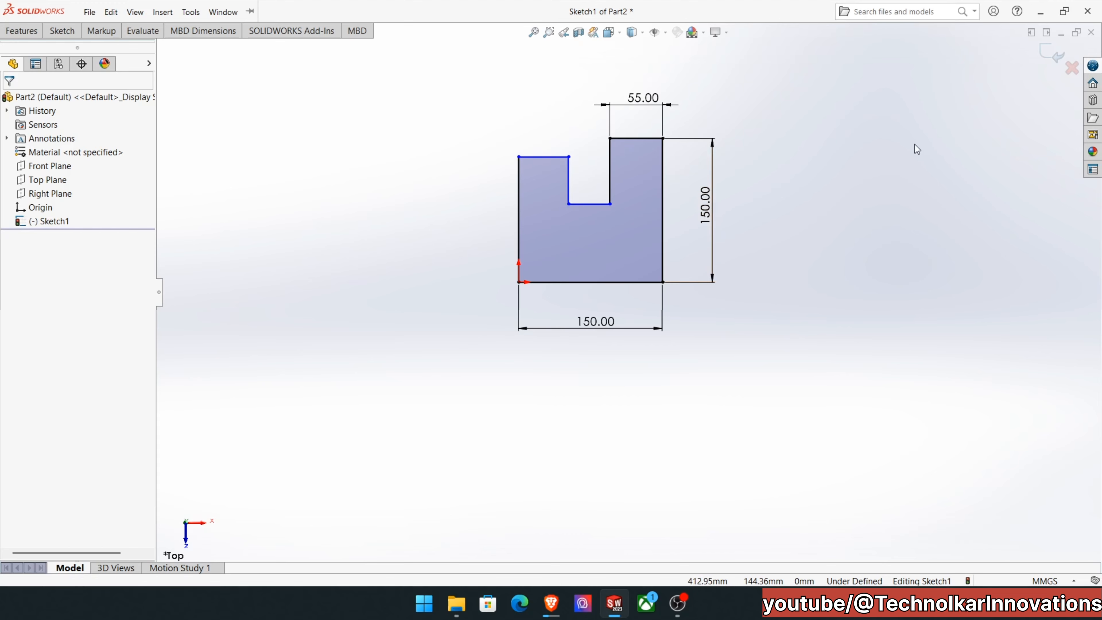
Make the two top edges on either side of the notch collinear.
click(647, 138)
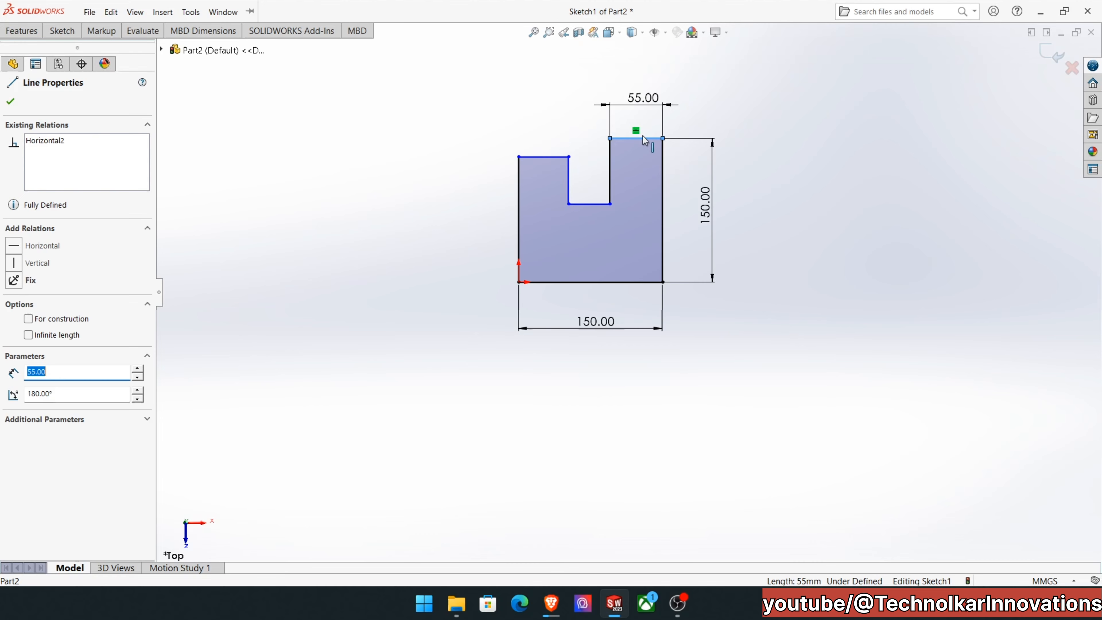
ctrl+click(549, 157)
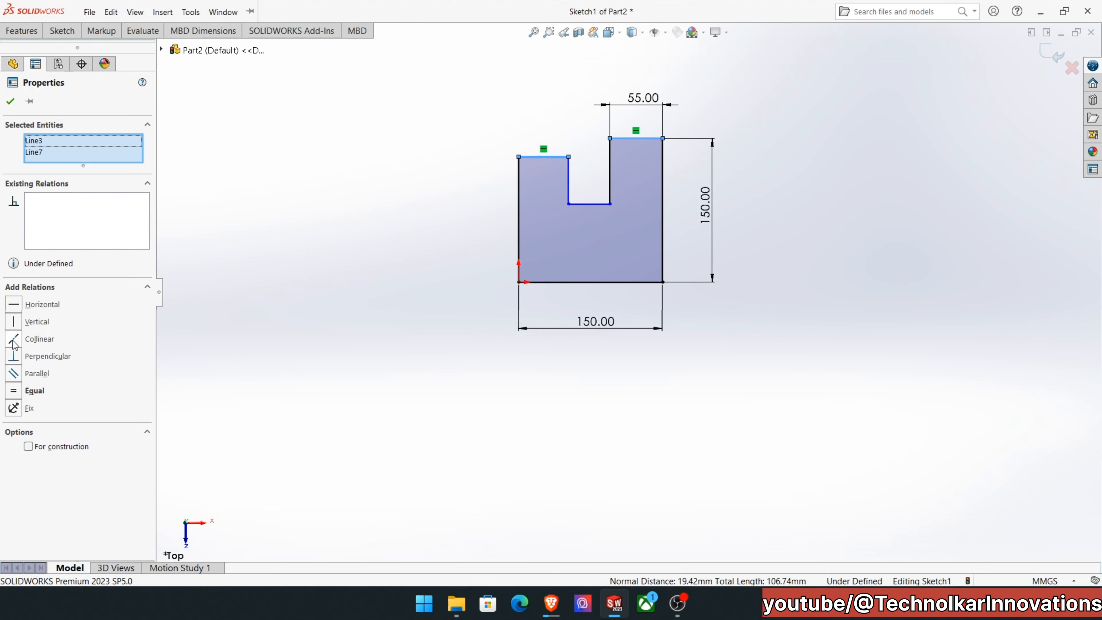
click(36, 343)
click(922, 306)
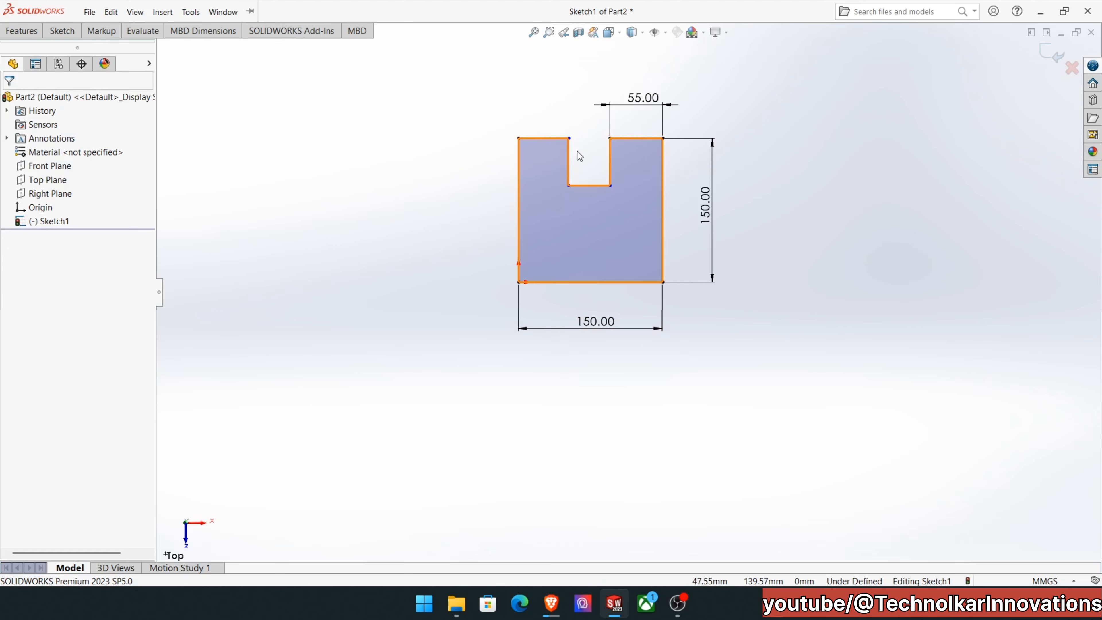
Dimension the notch's depth along its right wall and set it to 55 mm.
click(57, 32)
click(64, 56)
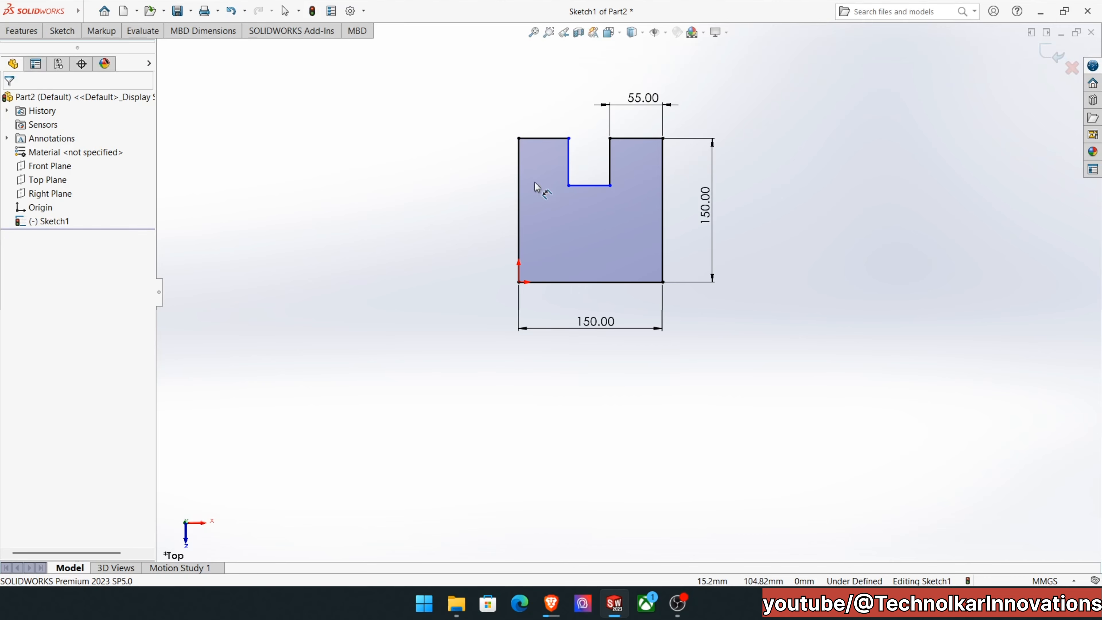
click(610, 163)
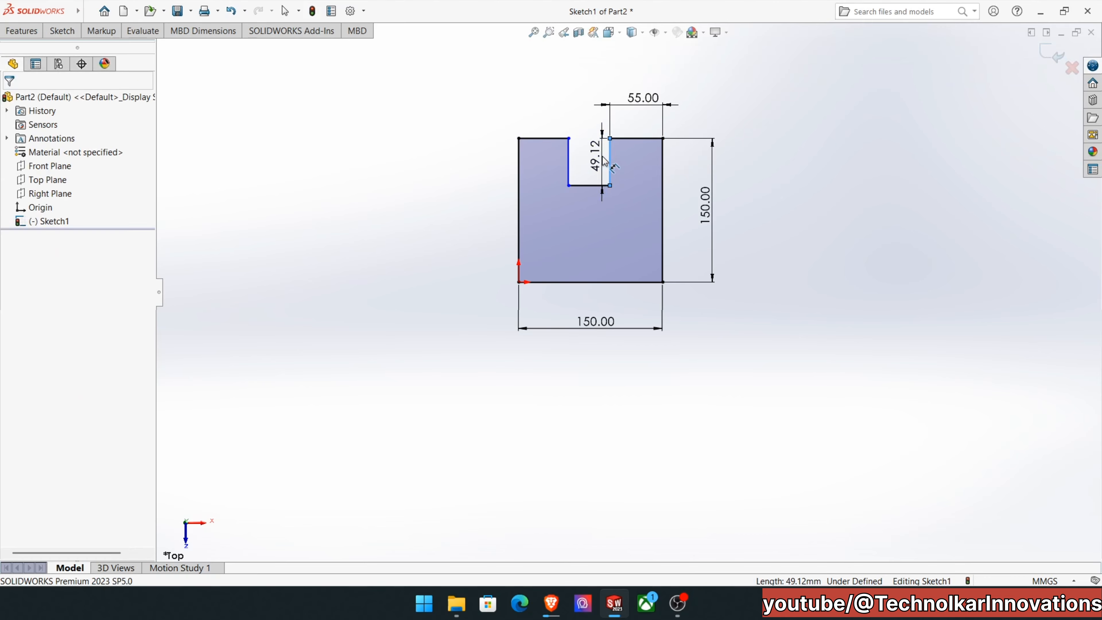
click(594, 162)
text(55)
key(Return)
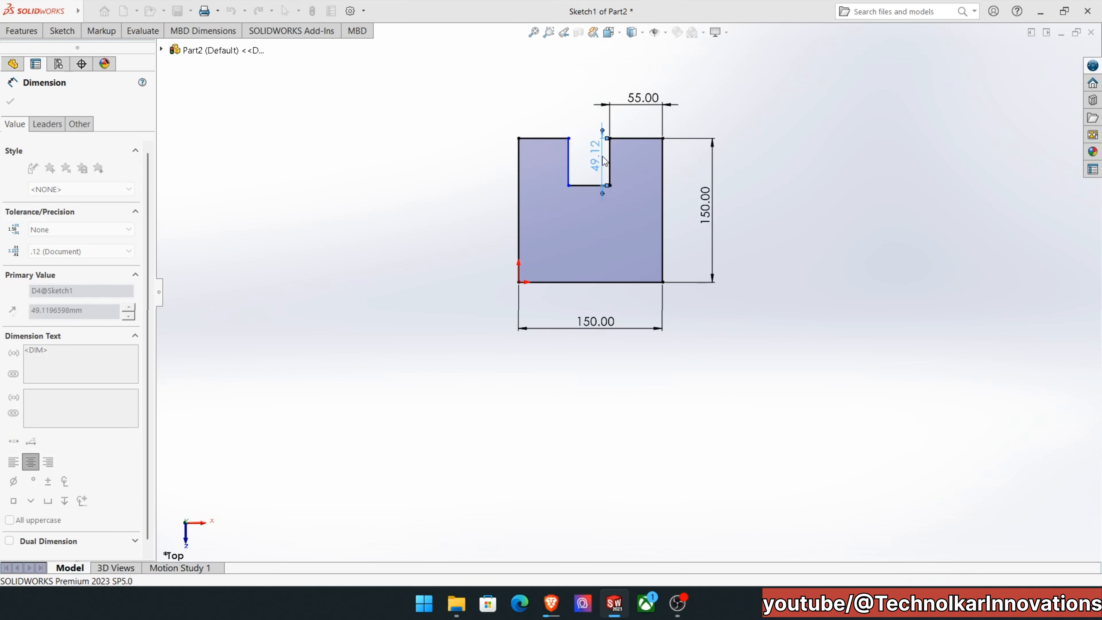
Dimension the notch's bottom edge and set its width to 45 mm.
click(583, 194)
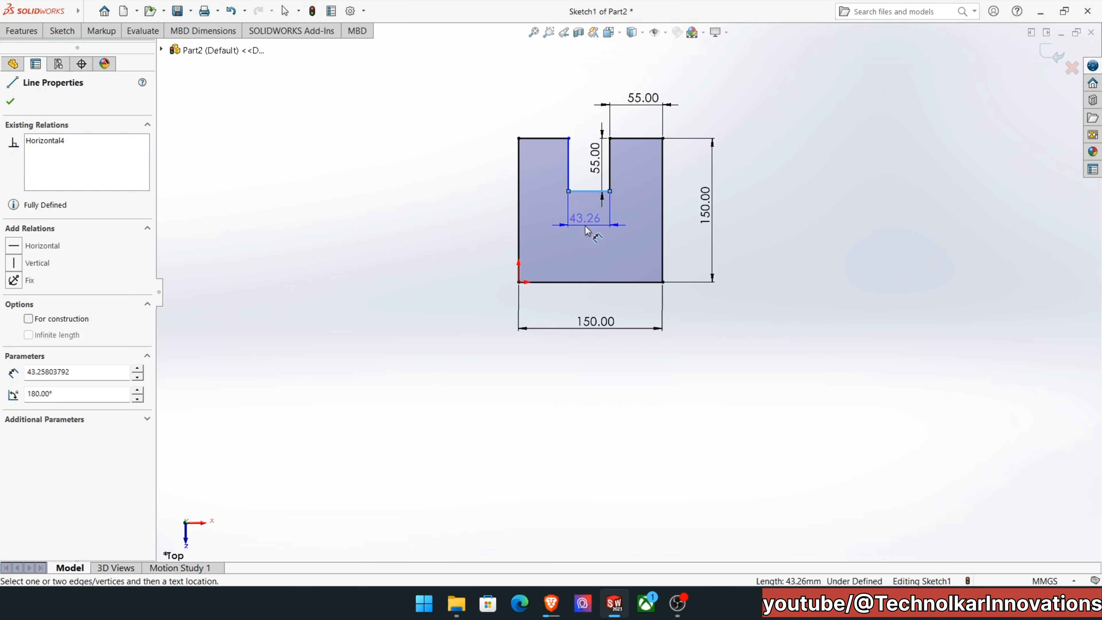
click(586, 229)
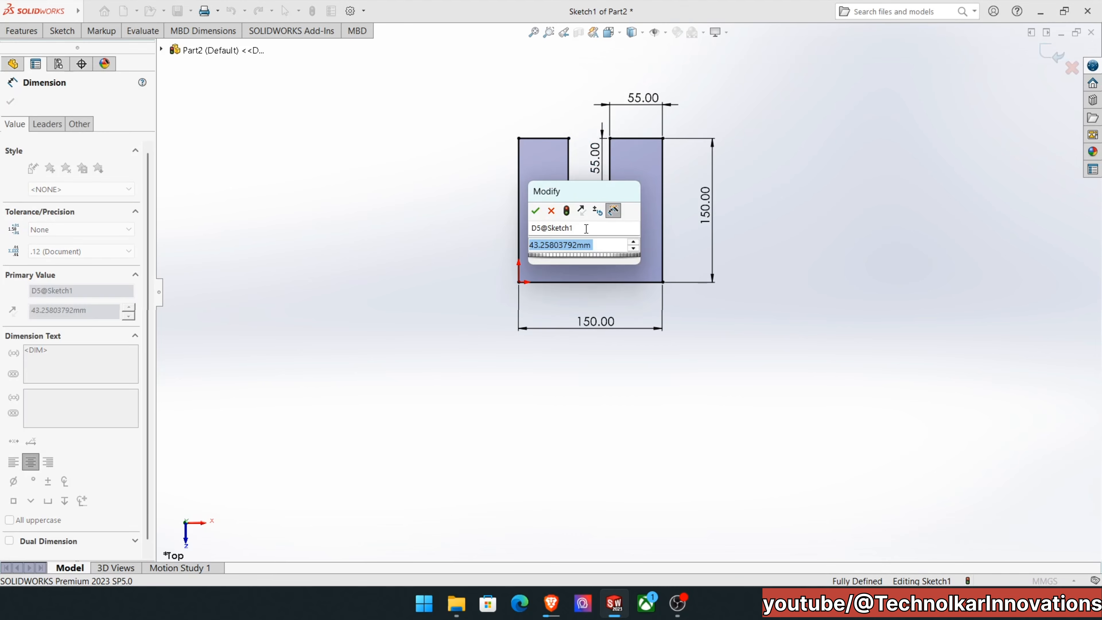
text(45)
key(Return)
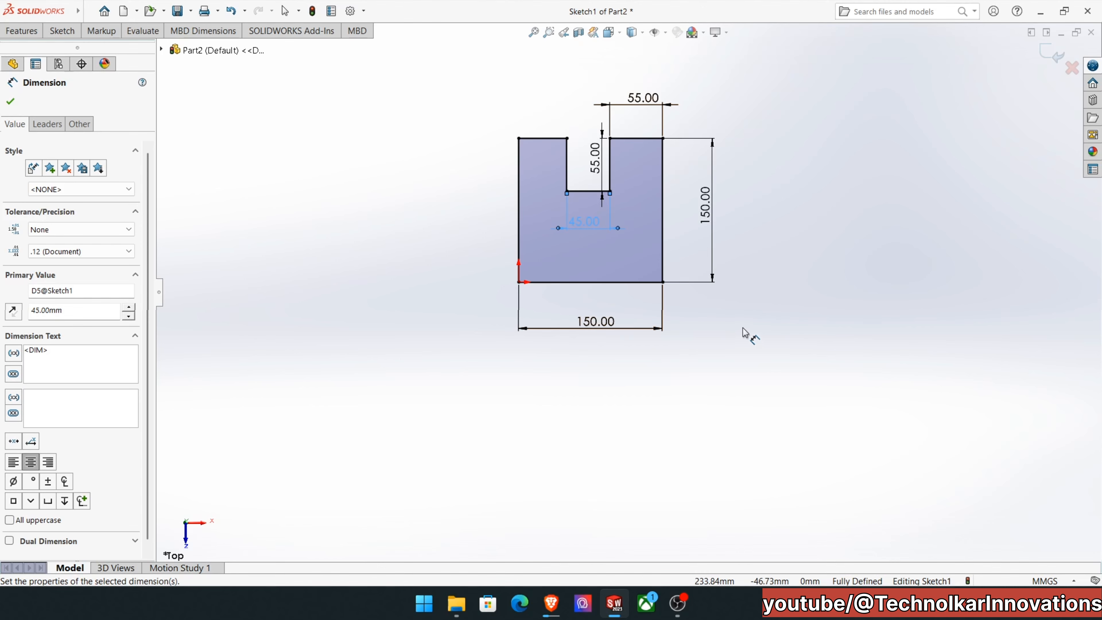
Add a driven dimension to the top edge left of the notch and center its text above that edge.
click(546, 139)
click(553, 94)
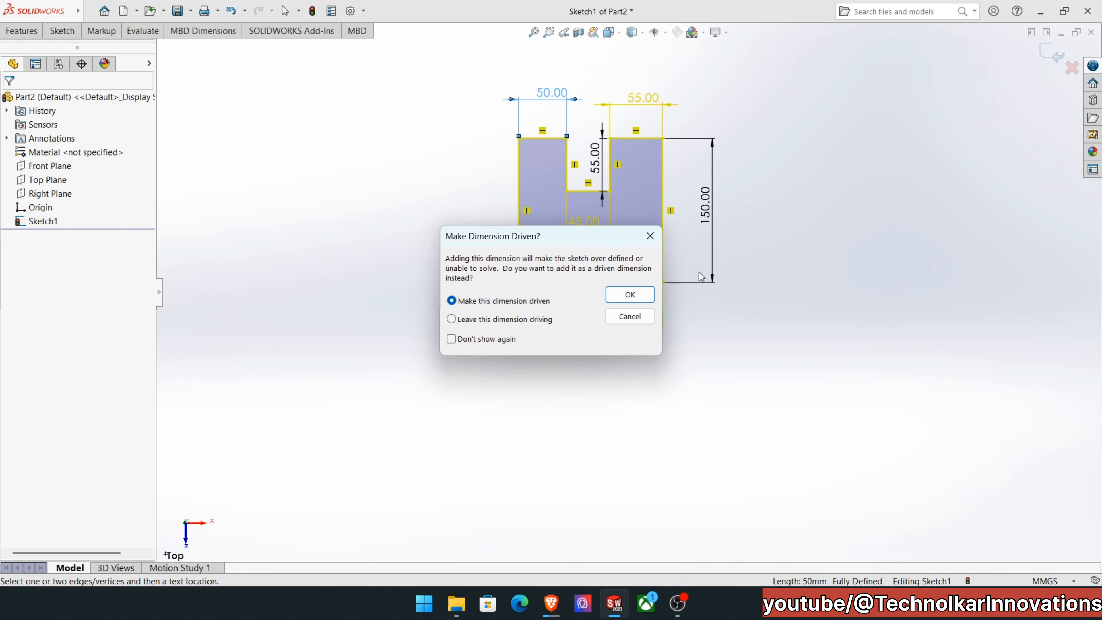
click(630, 295)
click(814, 162)
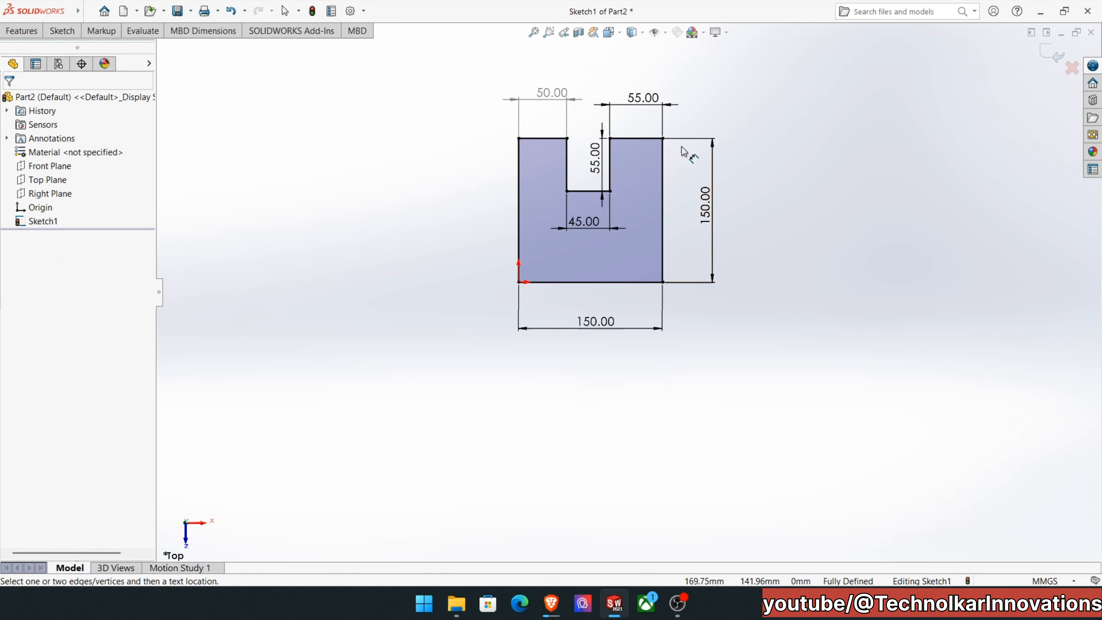
key(Escape)
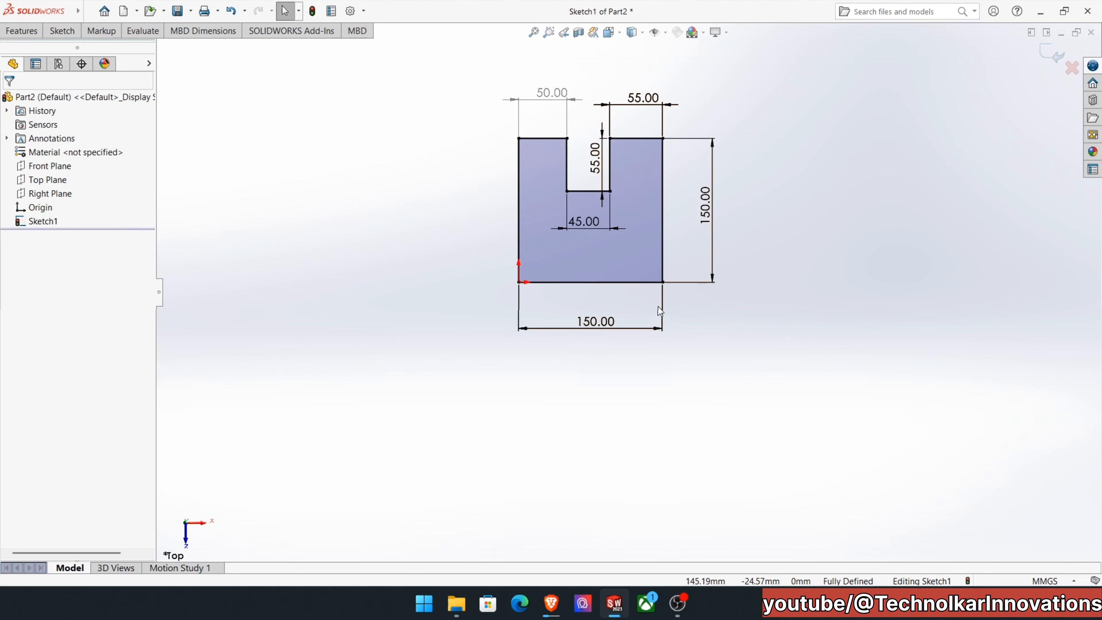
drag(558, 103, 544, 105)
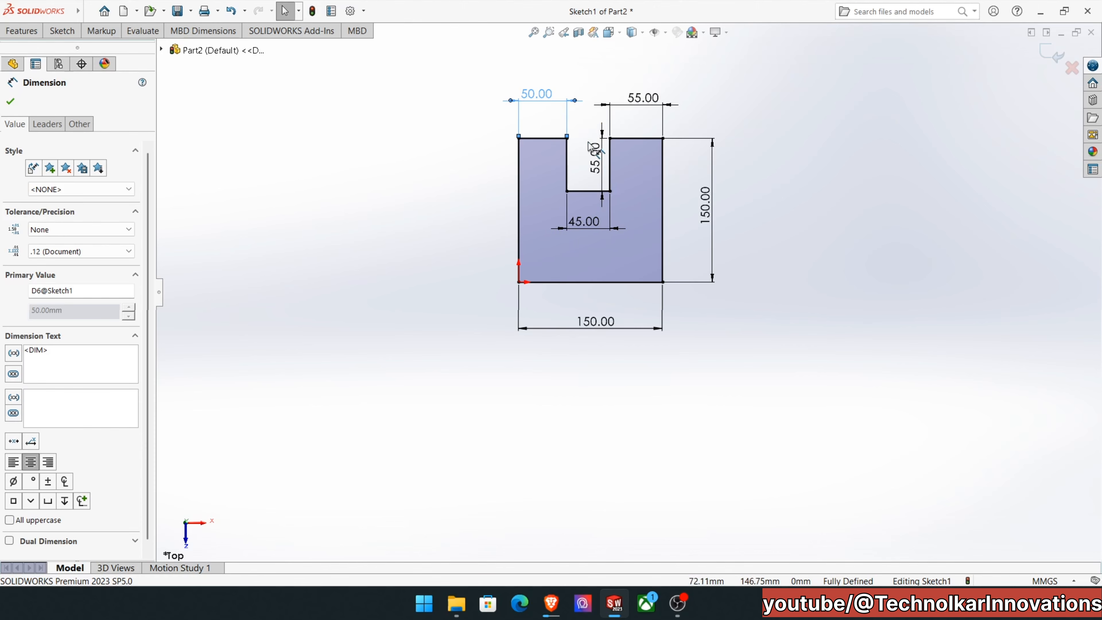
Change the notch's width dimension to 50 mm.
double_click(583, 224)
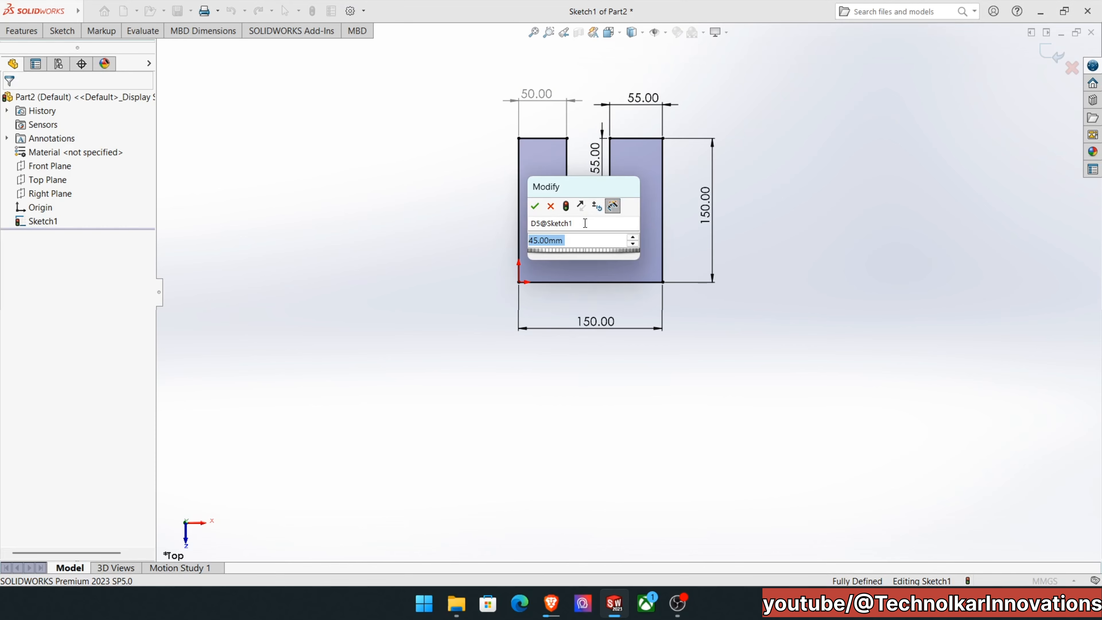
text(50)
key(Return)
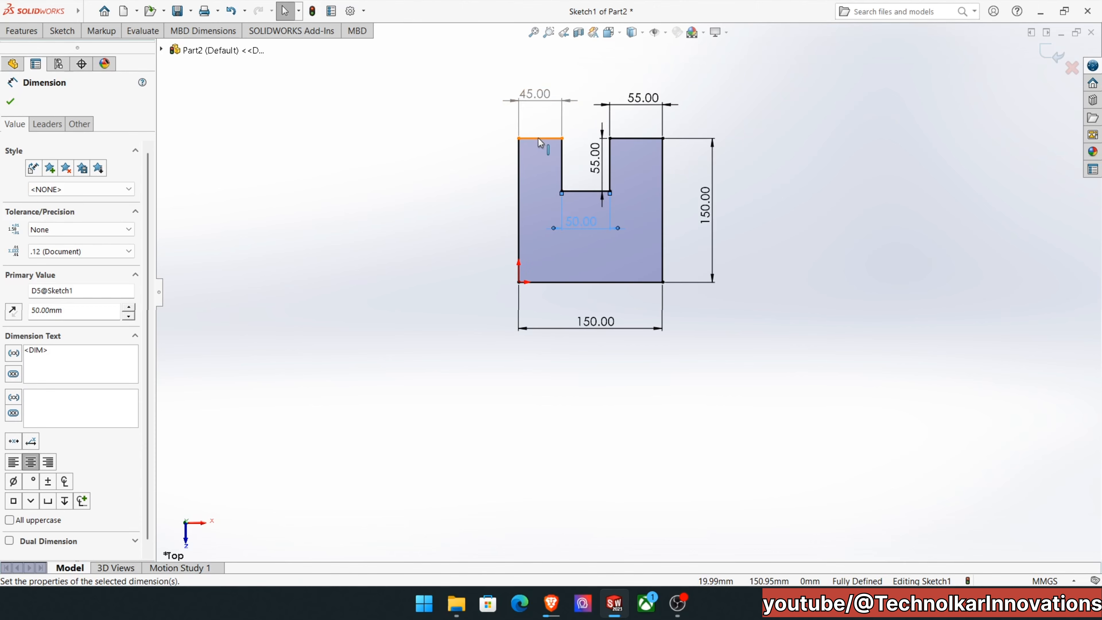
key(Escape)
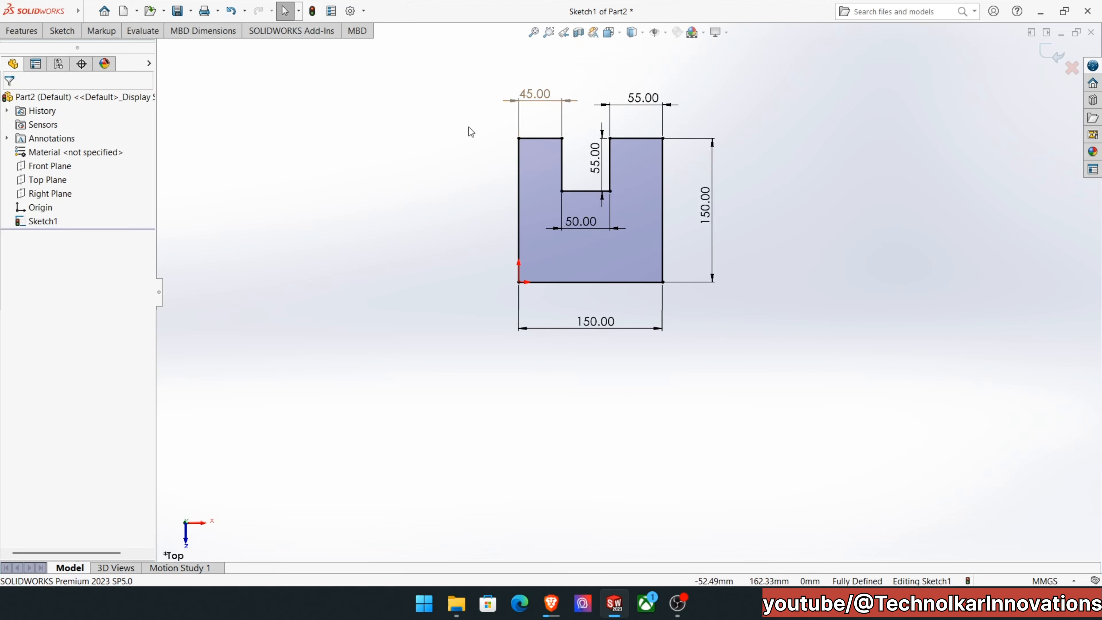
Make the dimension of the top edge left of the notch driving and the notch width dimension driven.
click(535, 104)
right_click(537, 106)
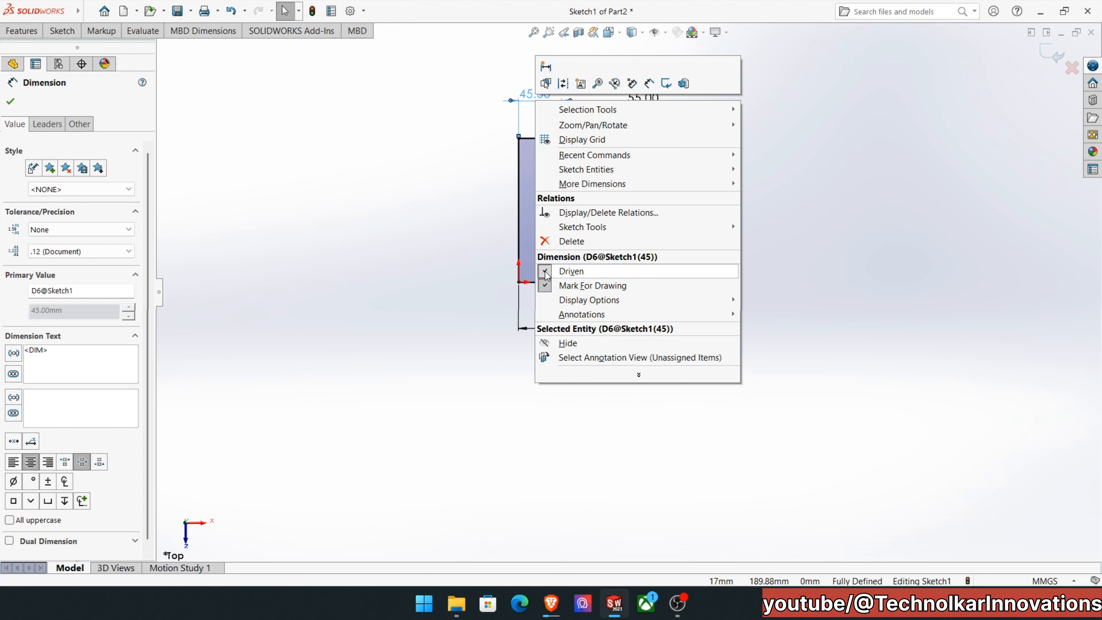
click(560, 272)
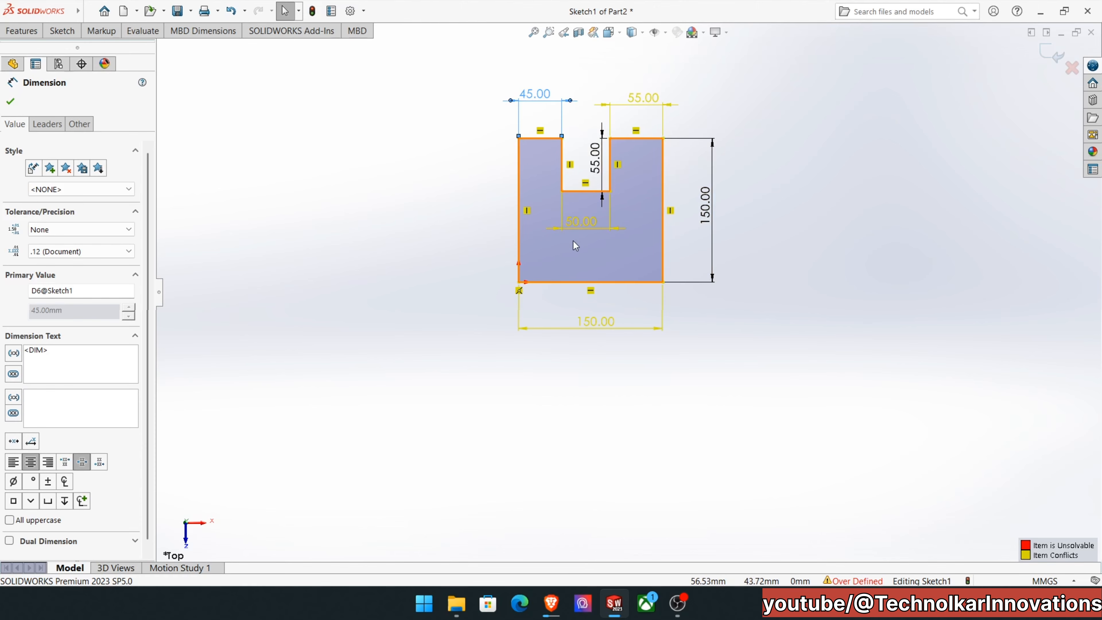
click(578, 225)
right_click(579, 226)
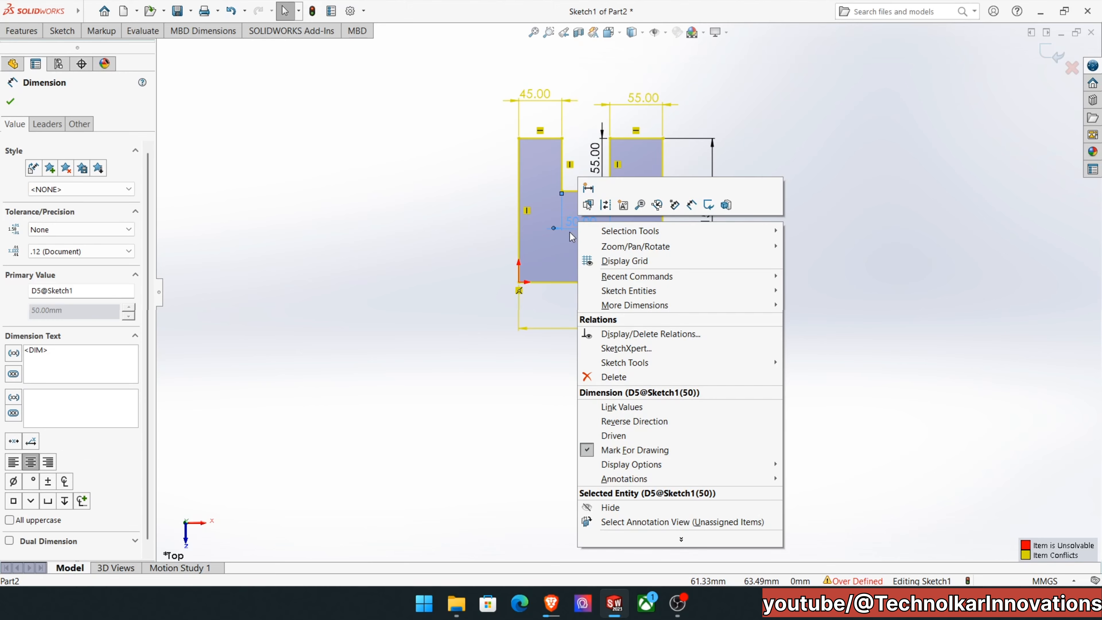
click(613, 435)
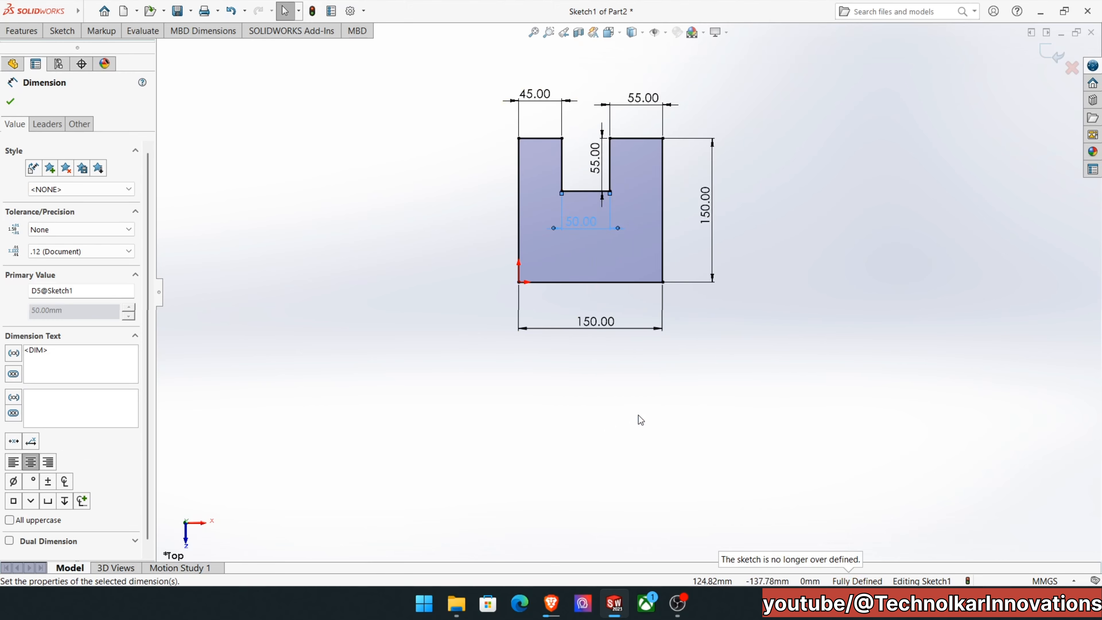
click(989, 334)
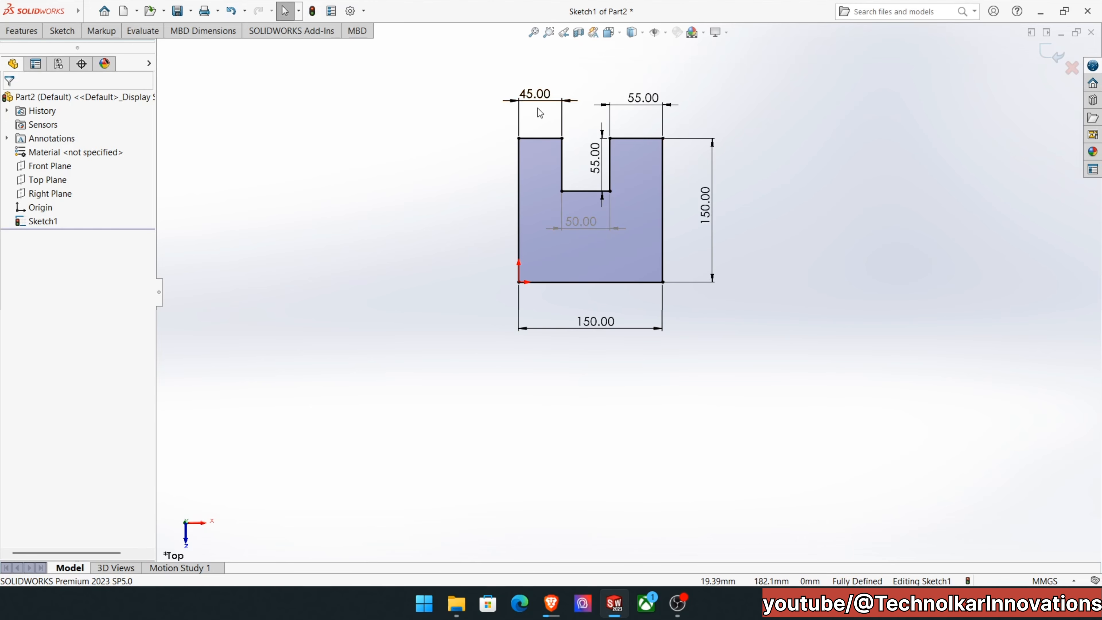
Set the length of the top edge left of the notch to 50 mm.
double_click(534, 97)
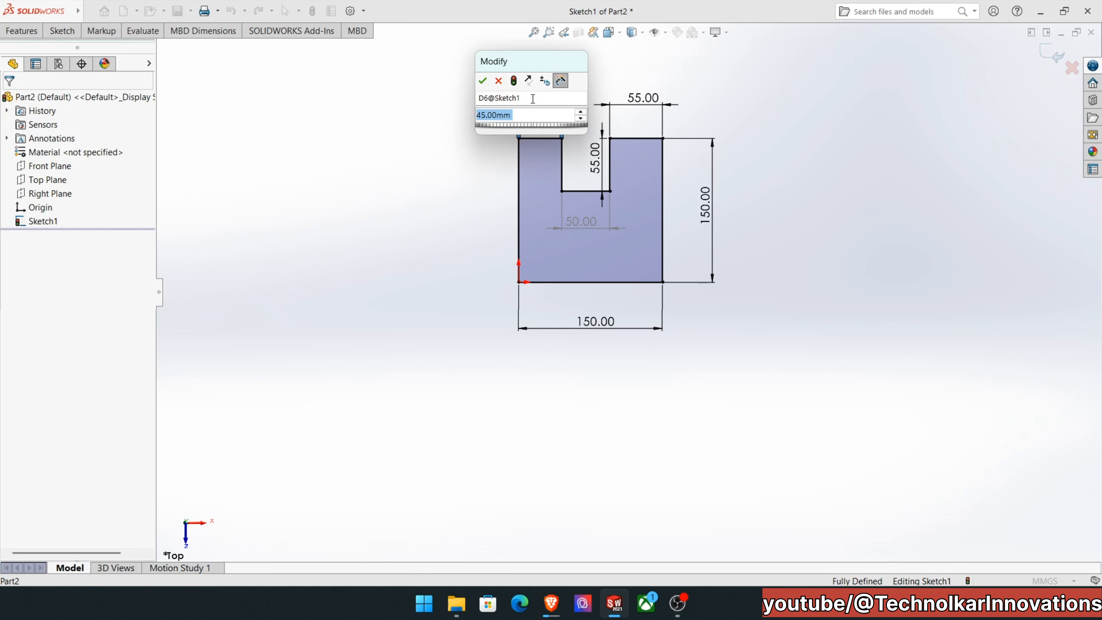
text(50)
key(Return)
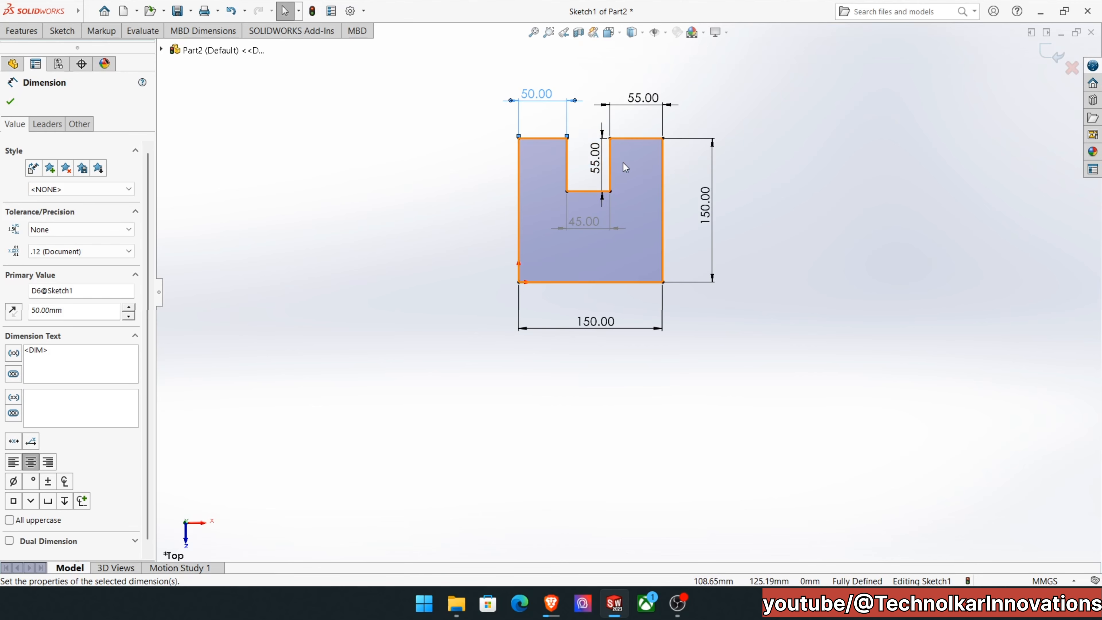
scroll(624, 163, down, 2)
scroll(623, 164, down, 3)
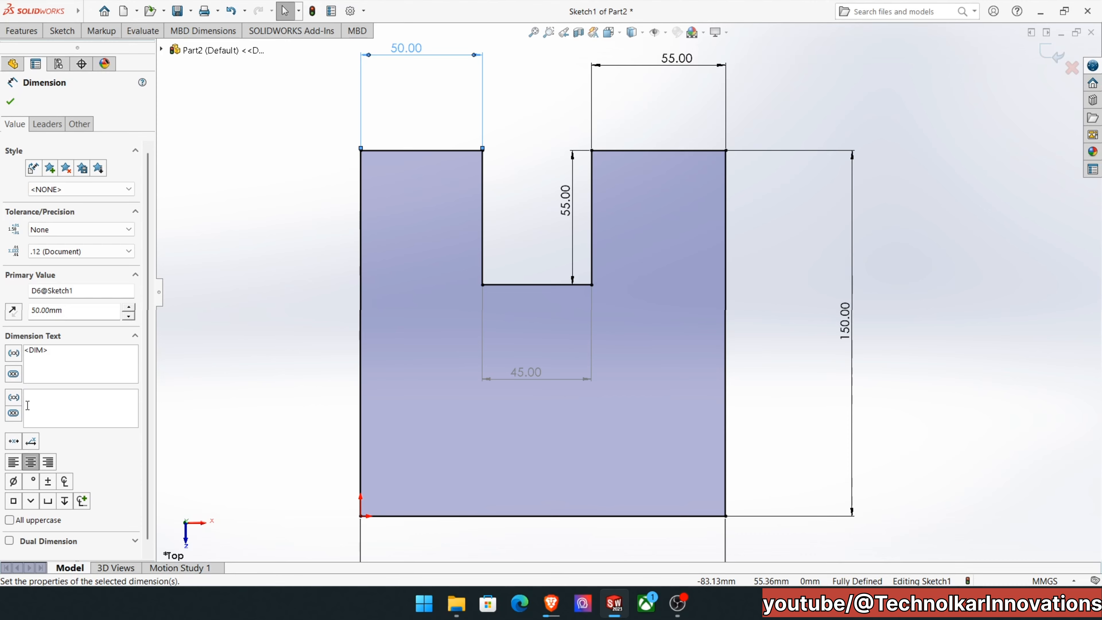
Inspect the notched profile close up and from farther out, and fit the whole sketch in view.
key(f)
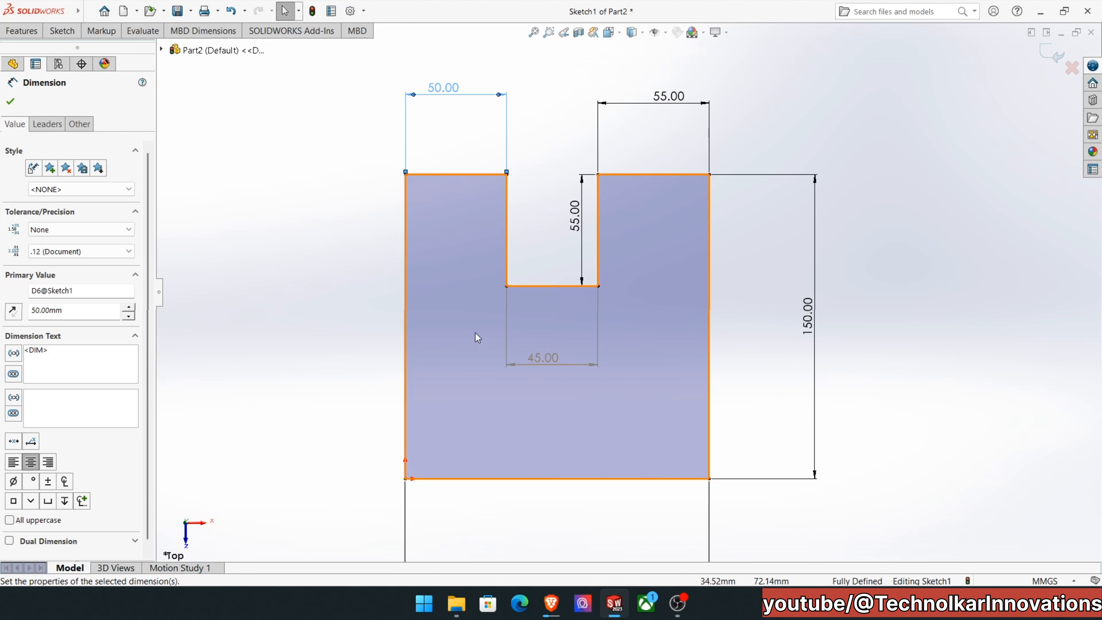
key(f)
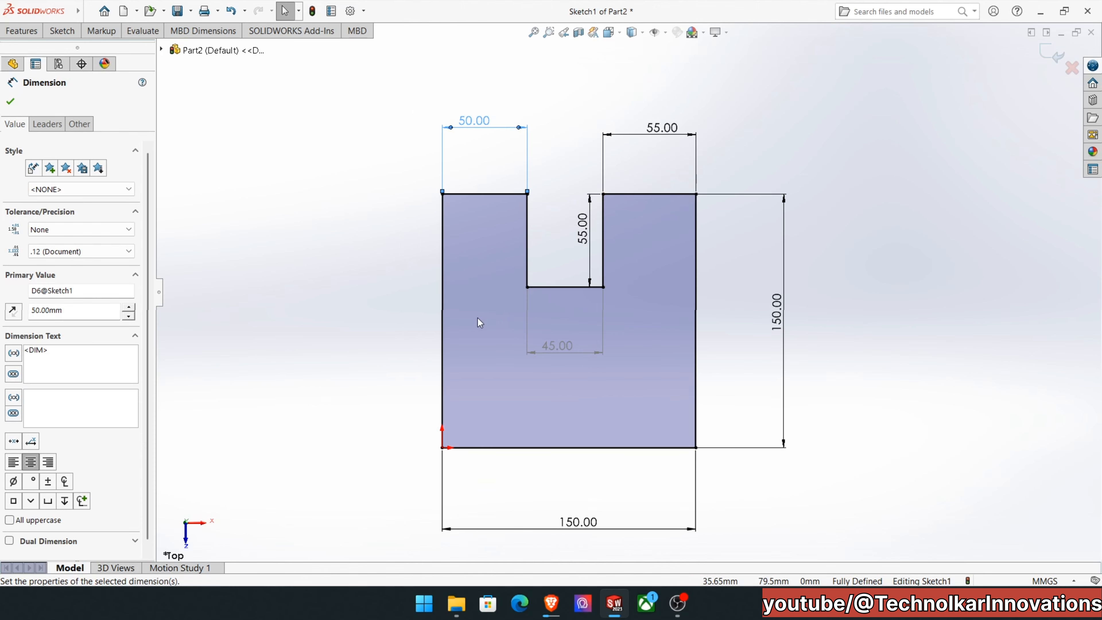
scroll(537, 329, up, 1)
scroll(537, 330, up, 1)
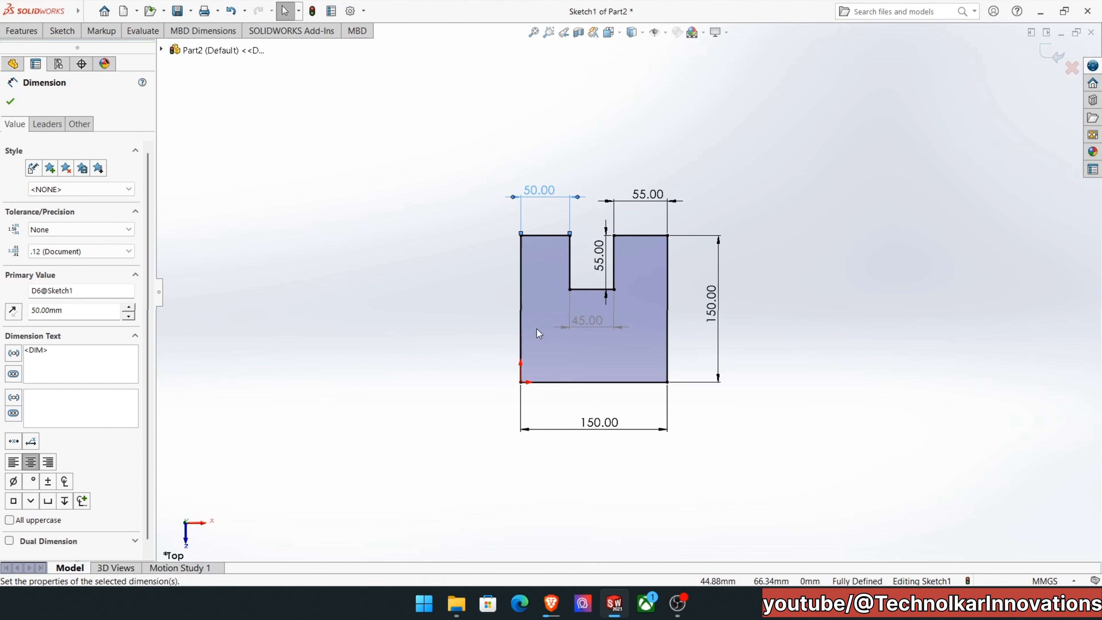
scroll(538, 329, up, 1)
scroll(539, 329, down, 1)
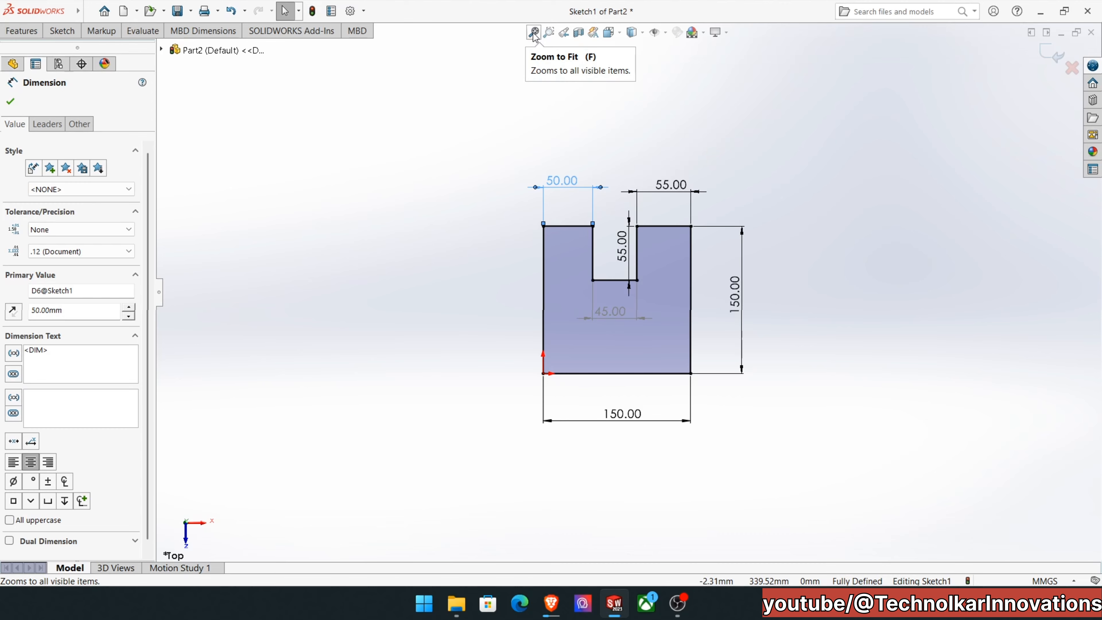
scroll(656, 261, down, 5)
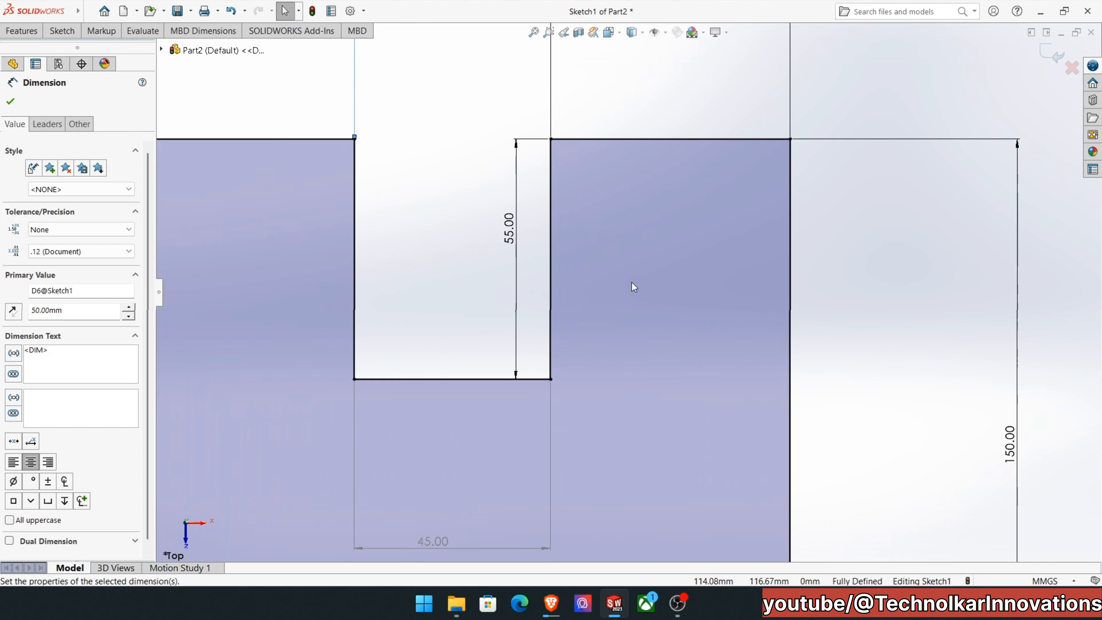
click(532, 34)
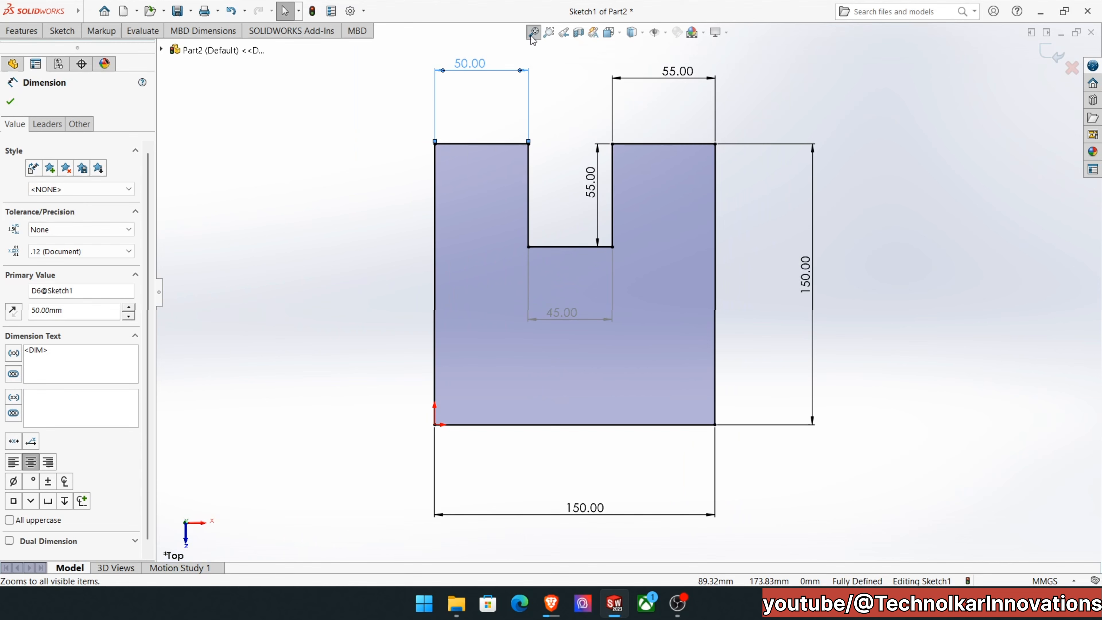
Examine the profile's upper-right corner with Zoom to Area, and return to a fitted view of the whole sketch with nothing selected.
click(549, 33)
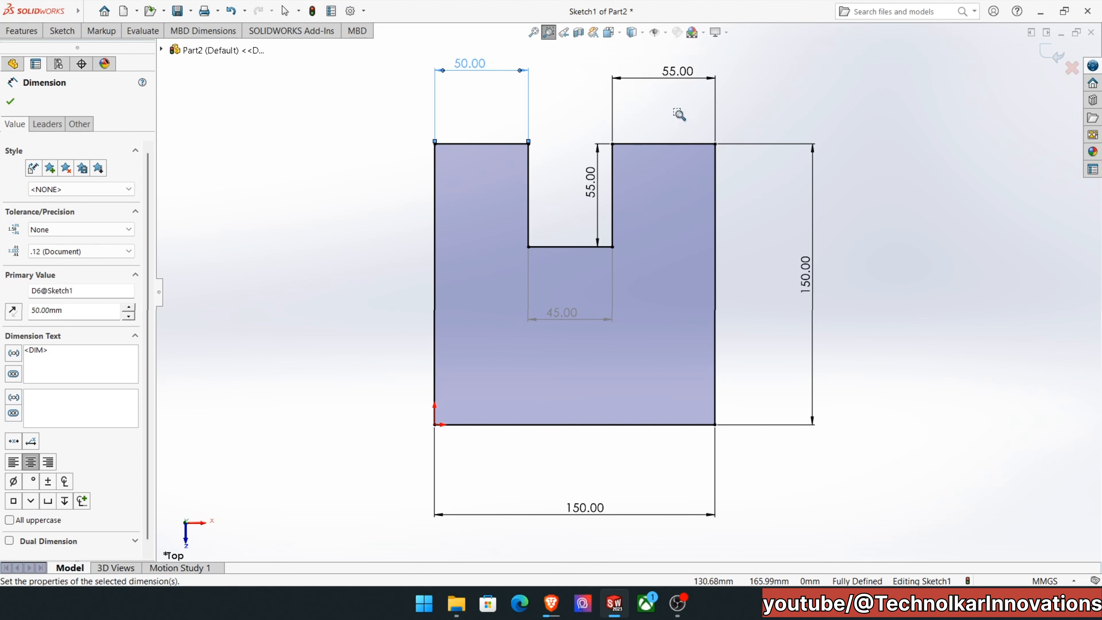
drag(678, 112, 759, 197)
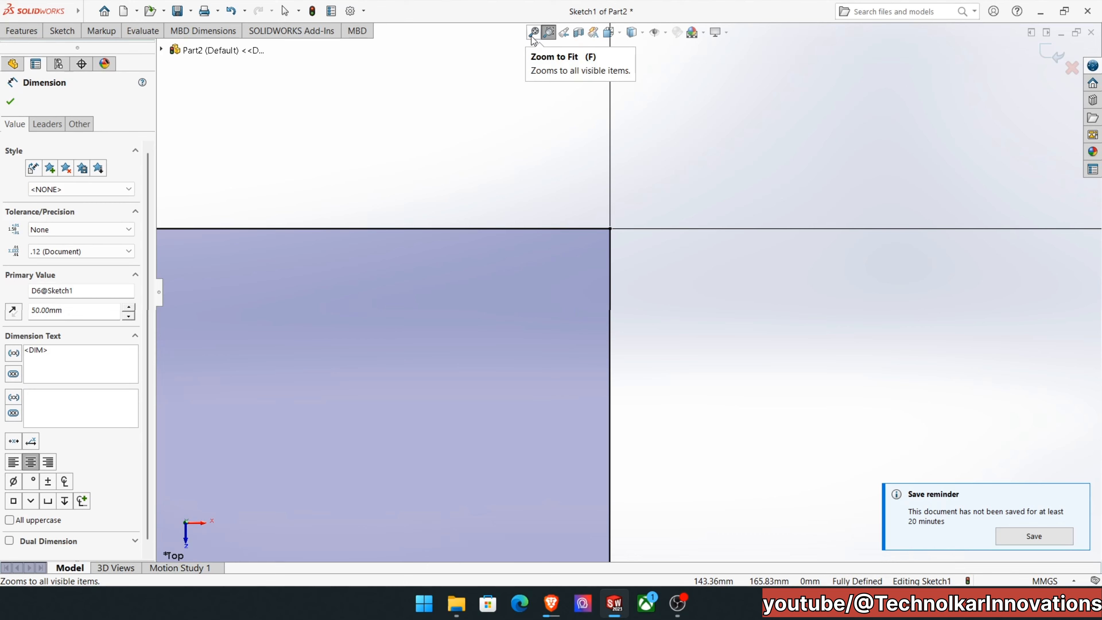
click(533, 37)
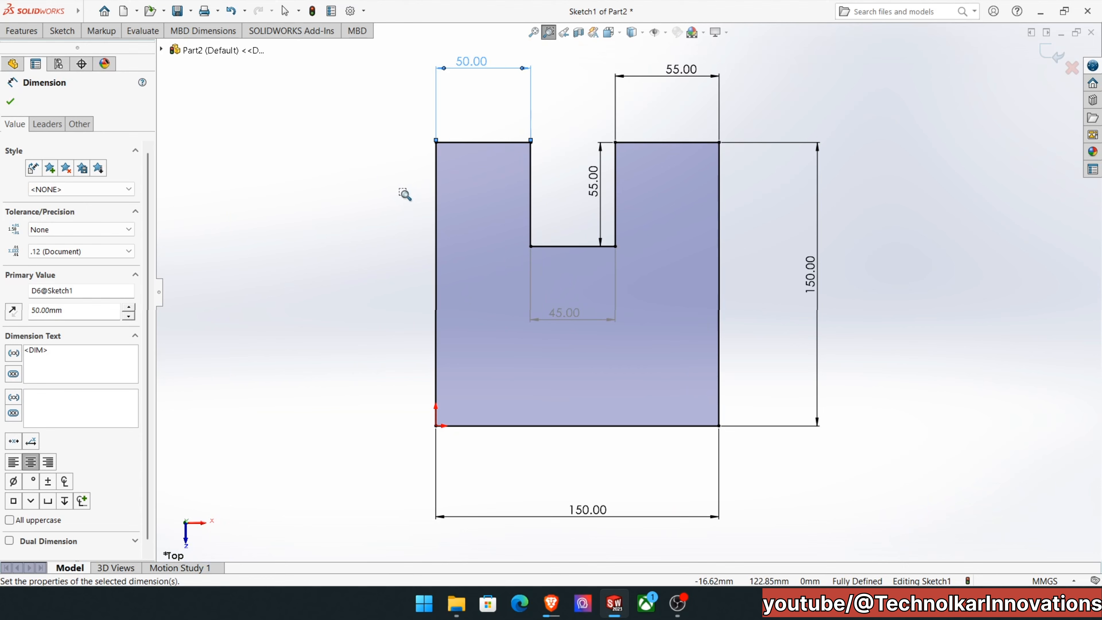
key(Escape)
key(Escape)
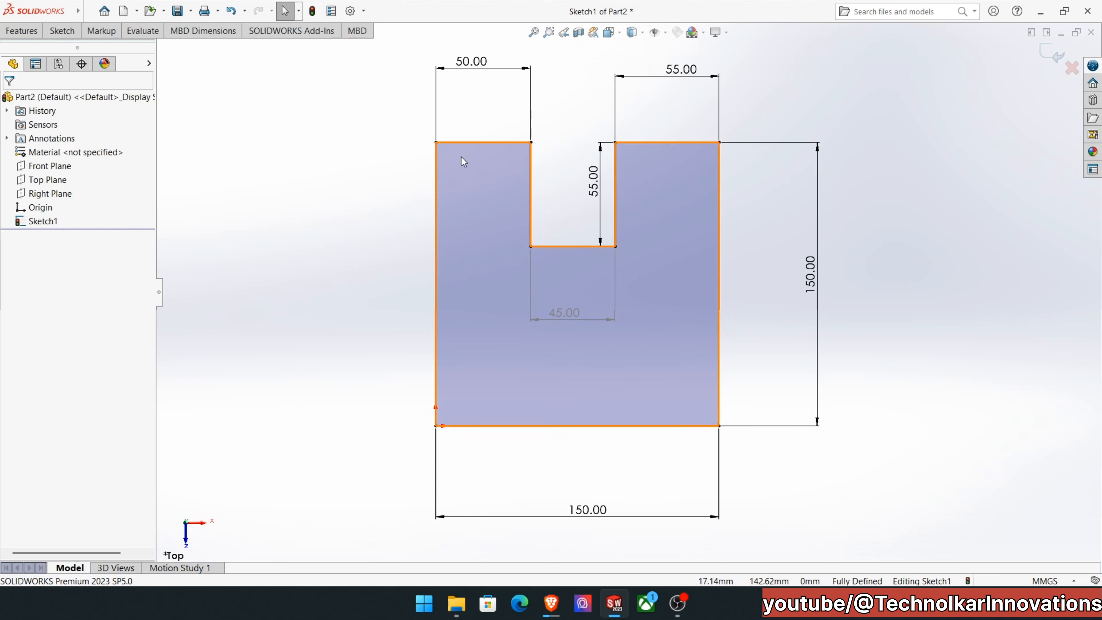
Delete all lines of the notched profile with their dimensions, and undo the deletion.
mouse_move(346, 72)
mouse_down()
mouse_move(610, 437)
mouse_move(762, 455)
mouse_move(855, 504)
mouse_move(865, 530)
mouse_move(881, 506)
mouse_move(871, 526)
mouse_up()
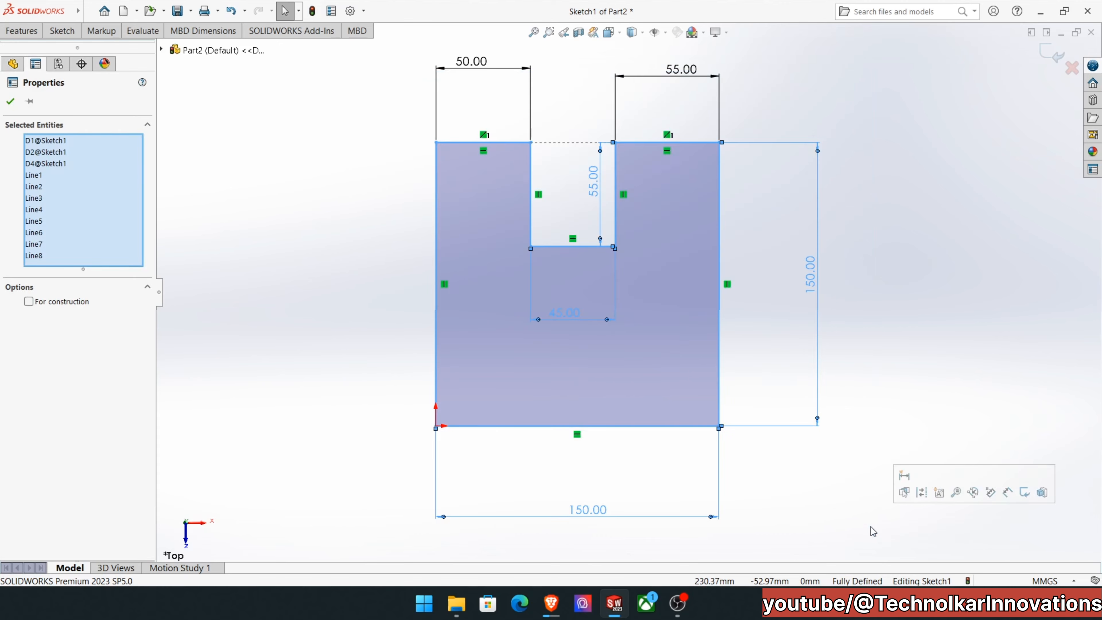
key(Delete)
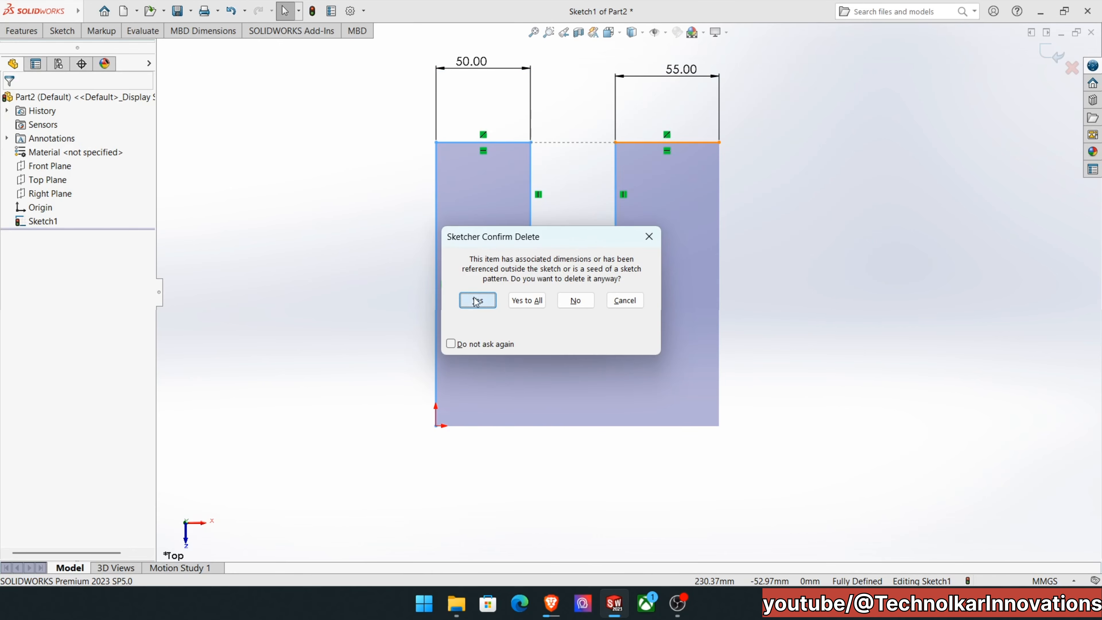
click(476, 300)
click(477, 300)
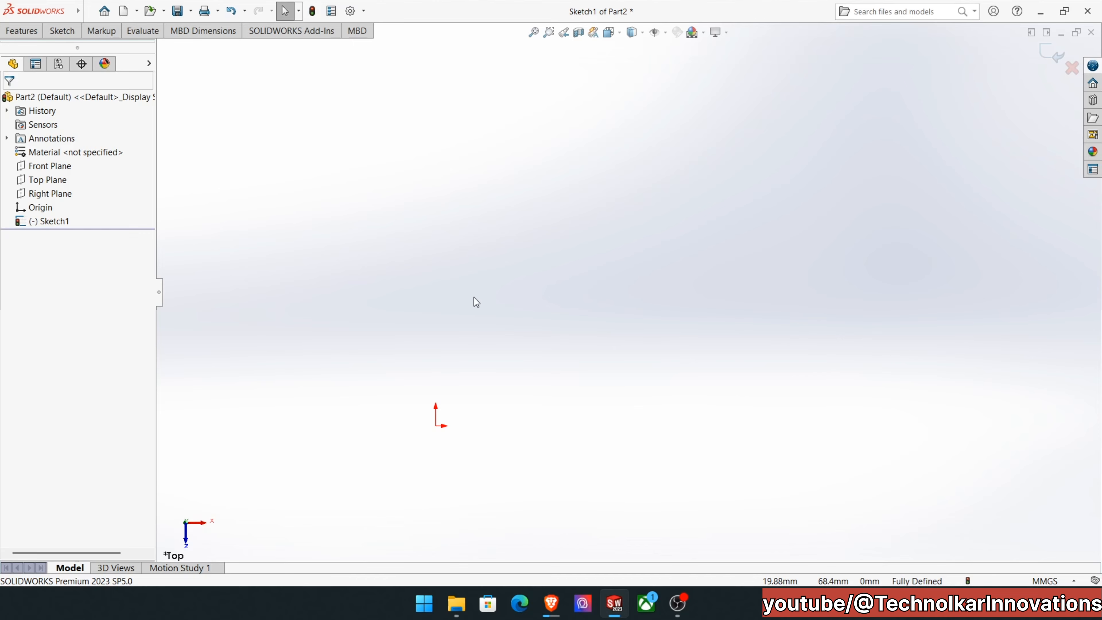
key(ctrl+z)
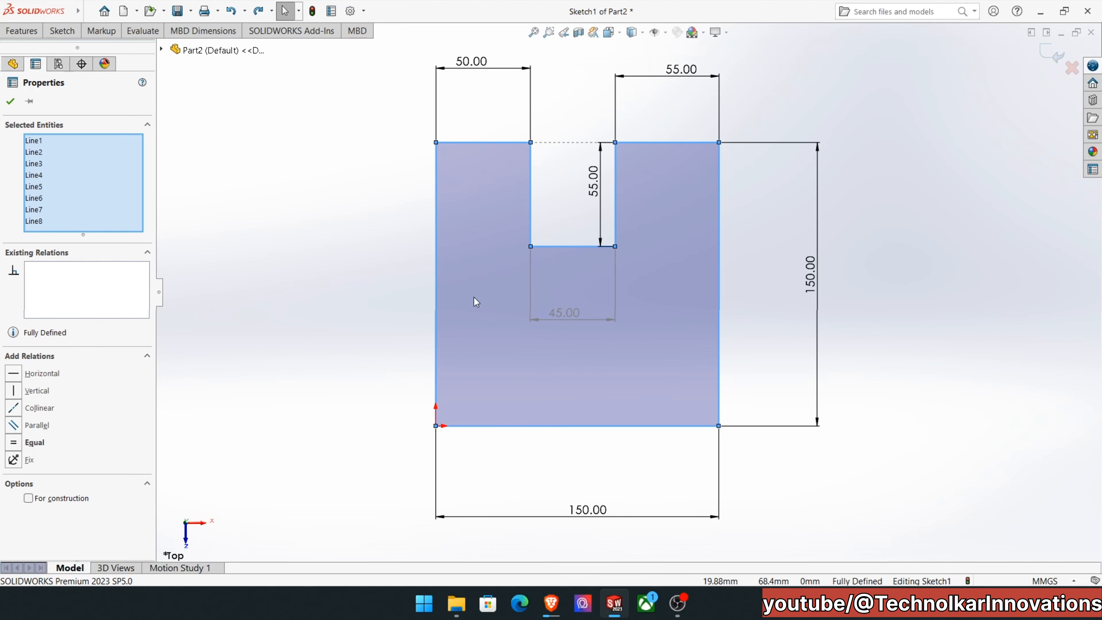
click(854, 276)
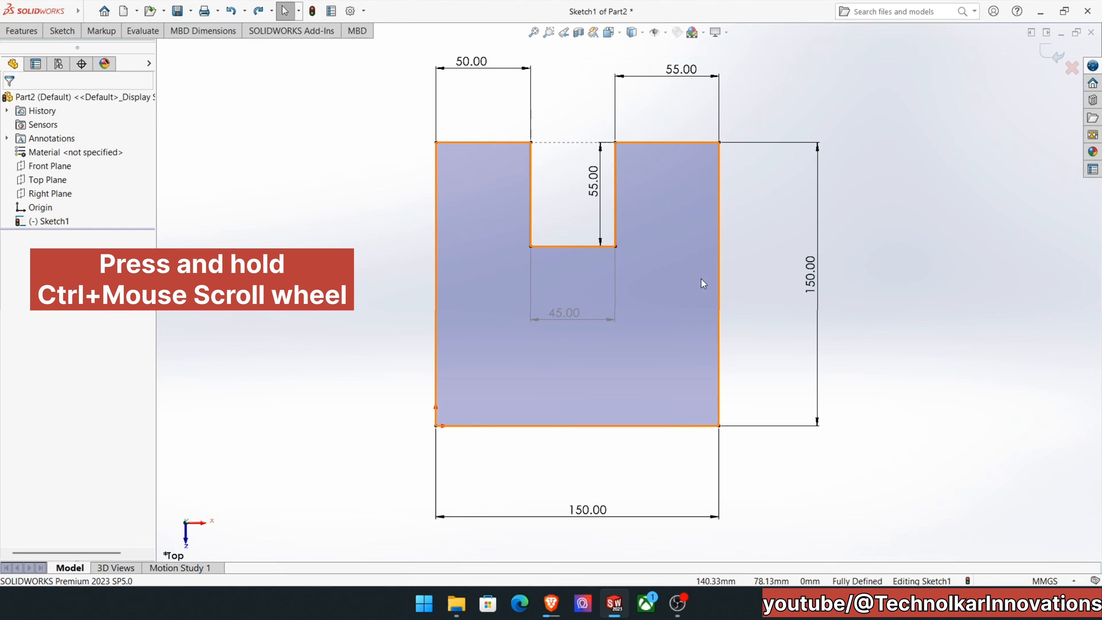
Move the overall height dimension closer to the profile's right edge.
mouse_move(782, 234)
ctrl+middle_down()
mouse_move(699, 249)
mouse_move(650, 298)
mouse_move(577, 320)
mouse_move(650, 320)
mouse_move(710, 346)
mouse_move(889, 320)
mouse_move(952, 276)
mouse_move(810, 183)
mouse_move(677, 202)
mouse_move(647, 323)
mouse_move(879, 293)
mouse_move(950, 158)
mouse_move(824, 160)
mouse_move(915, 121)
mouse_move(879, 263)
mouse_move(861, 227)
mouse_move(744, 253)
mouse_move(849, 251)
mouse_move(787, 239)
mouse_move(789, 251)
mouse_move(790, 242)
mouse_move(778, 250)
mouse_move(778, 231)
mouse_move(799, 238)
ctrl+middle_up()
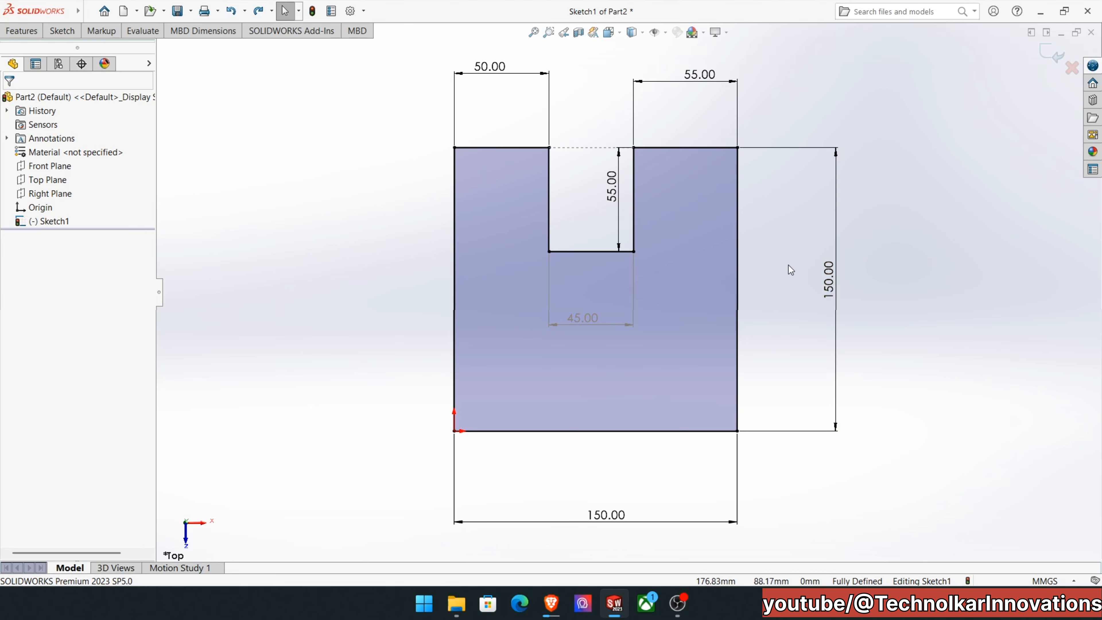
drag(827, 287, 786, 289)
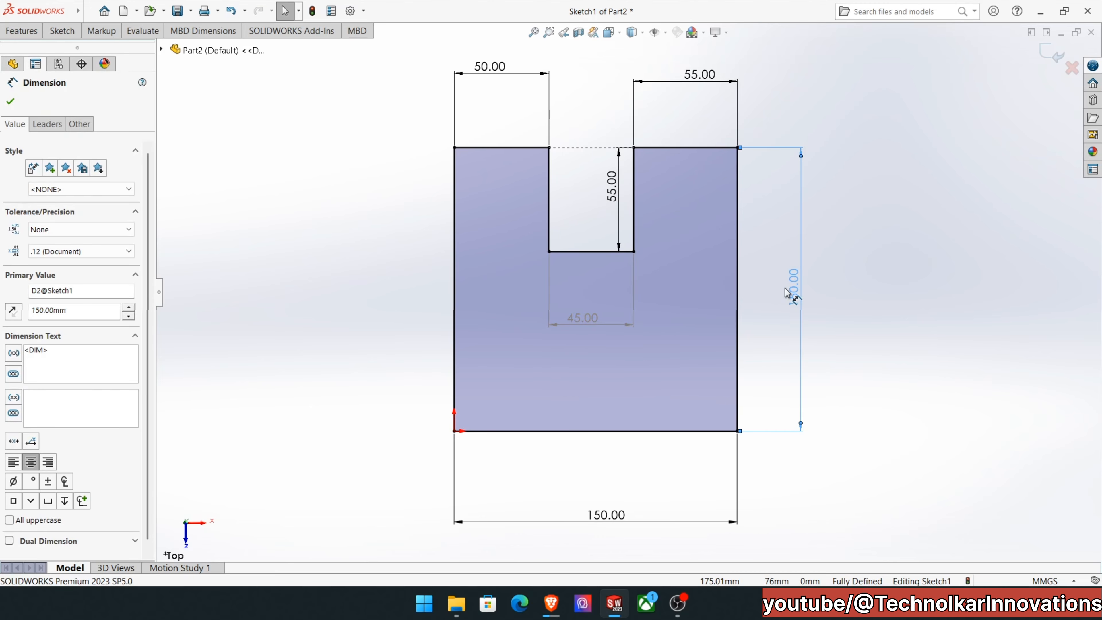